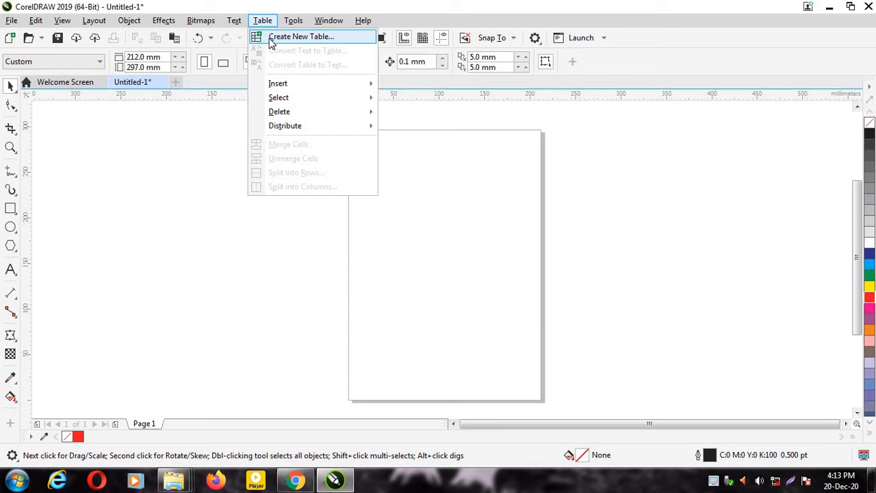
Create a new table with 5 rows and 8 columns, setting its height to 101.7 mm and keeping the 76.2 mm width
{"action": "left_click", "coordinate": [305, 39]}
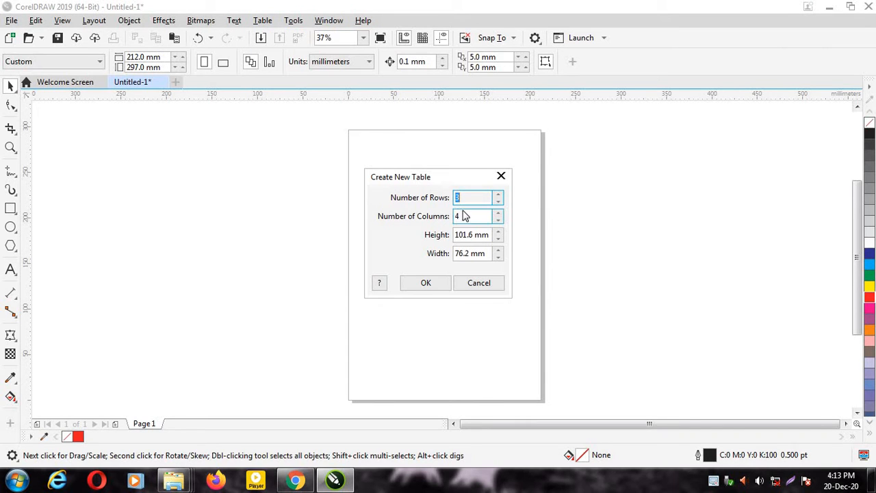
{"action": "left_click_drag", "start_coordinate": [470, 181], "coordinate": [463, 143]}
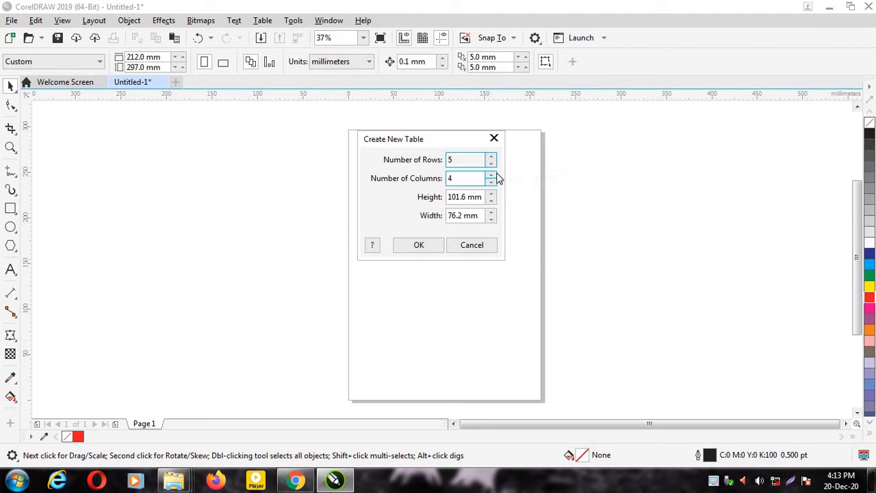
{"action": "left_click", "coordinate": [492, 177]}
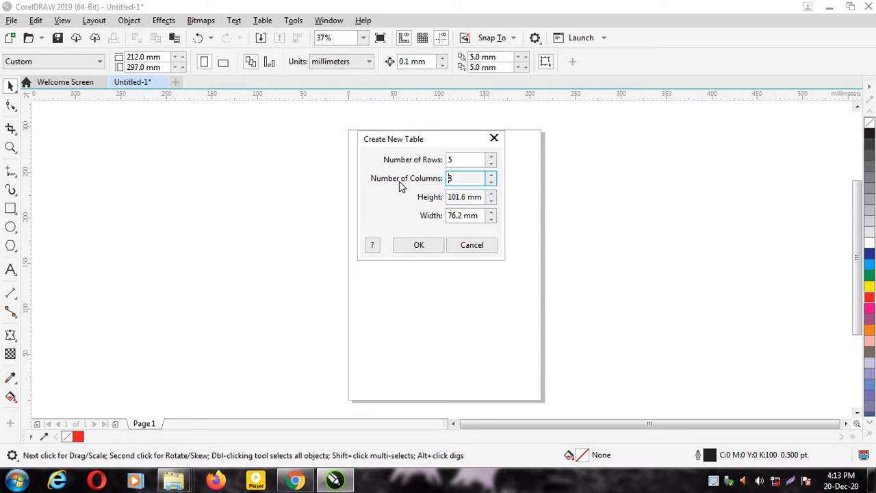
{"action": "left_click", "coordinate": [492, 195]}
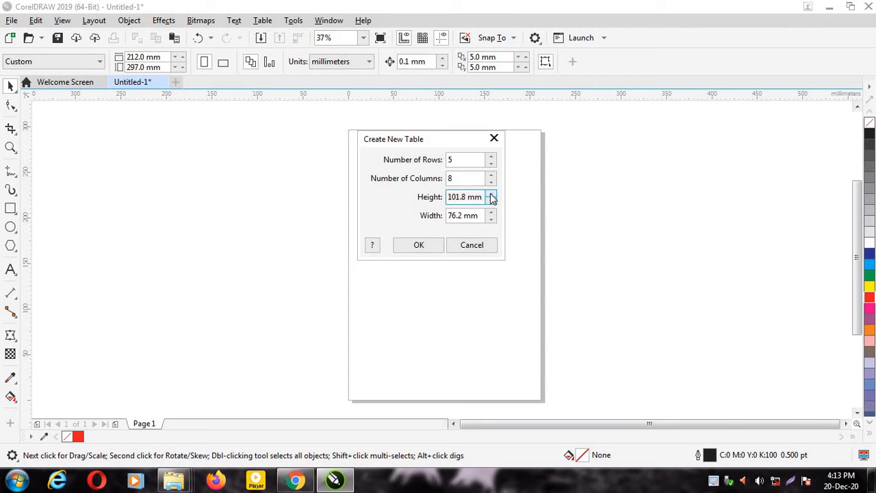
{"action": "left_click", "coordinate": [490, 200]}
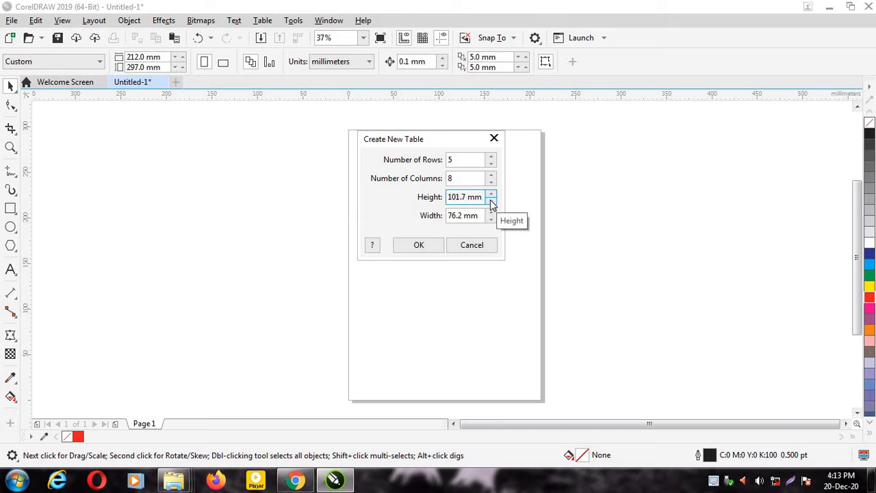
{"action": "left_click", "coordinate": [418, 246]}
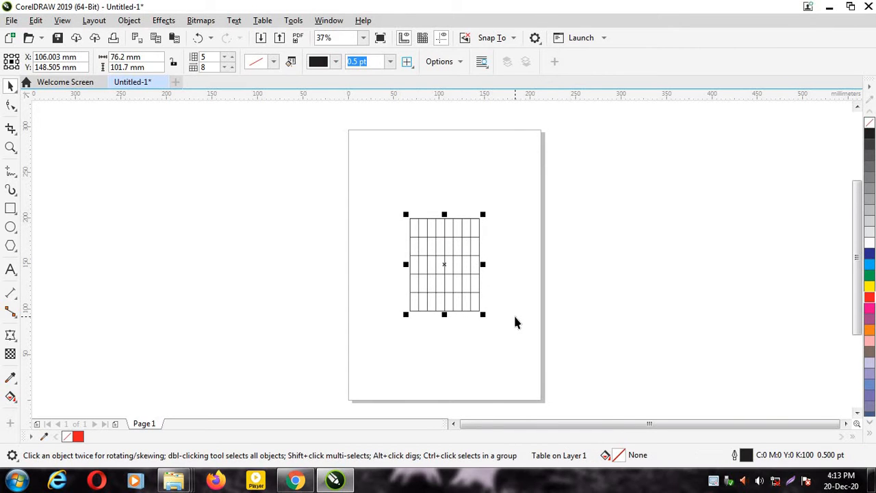
Stretch the table to about 404 mm wide and 140 mm high
{"action": "left_click_drag", "start_coordinate": [482, 264], "coordinate": [541, 264]}
{"action": "left_click_drag", "start_coordinate": [475, 267], "coordinate": [426, 227]}
{"action": "left_click_drag", "start_coordinate": [491, 228], "coordinate": [695, 227]}
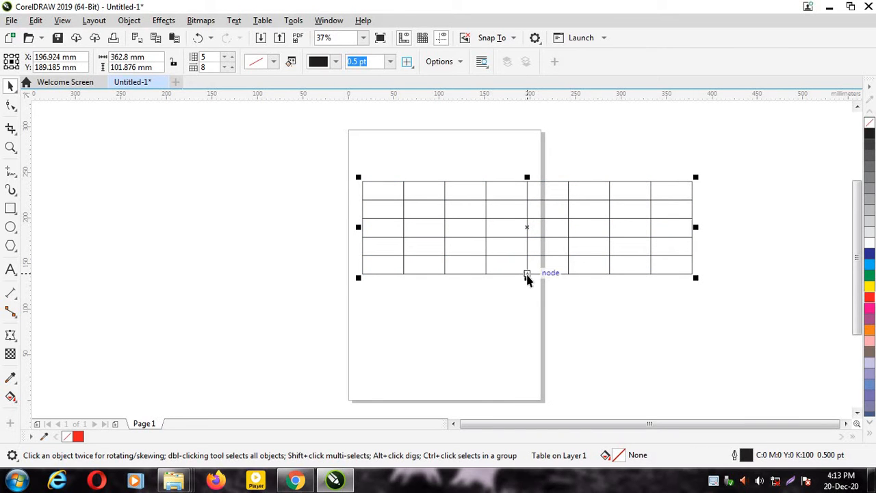
{"action": "left_click_drag", "start_coordinate": [526, 276], "coordinate": [526, 355]}
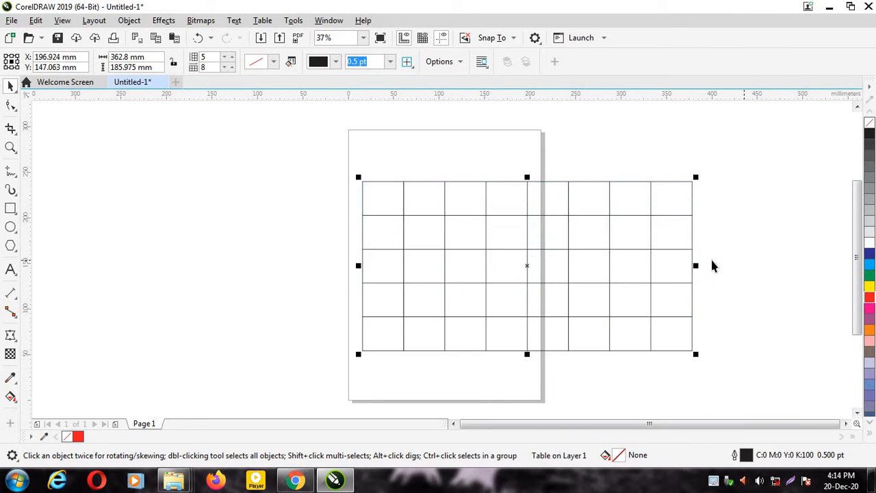
{"action": "left_click_drag", "start_coordinate": [697, 265], "coordinate": [733, 265]}
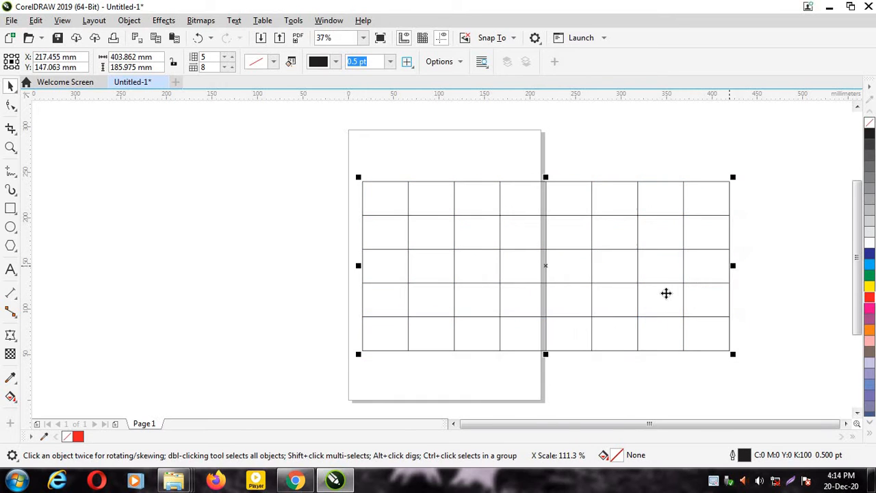
{"action": "left_click_drag", "start_coordinate": [546, 354], "coordinate": [540, 308]}
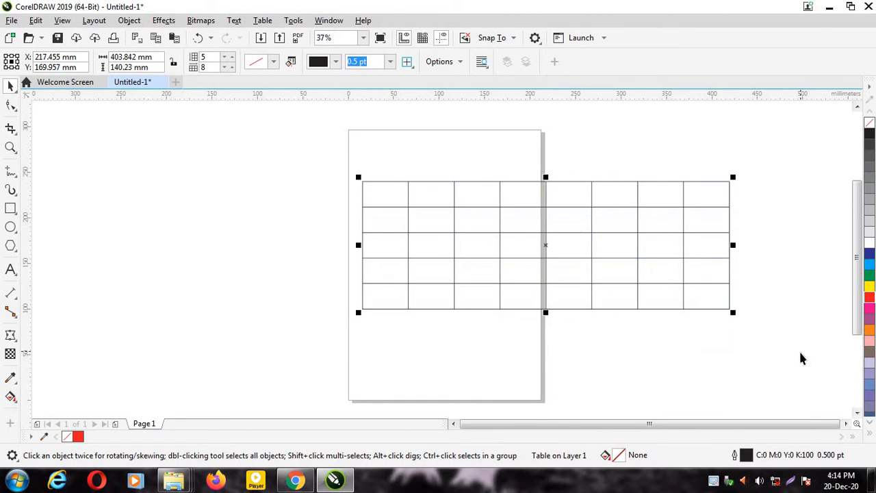
Move the table sideways so it is roughly centred across the page width, and deselect it
{"action": "left_click", "coordinate": [785, 357]}
{"action": "left_click_drag", "start_coordinate": [491, 201], "coordinate": [392, 199]}
{"action": "left_click", "coordinate": [730, 312]}
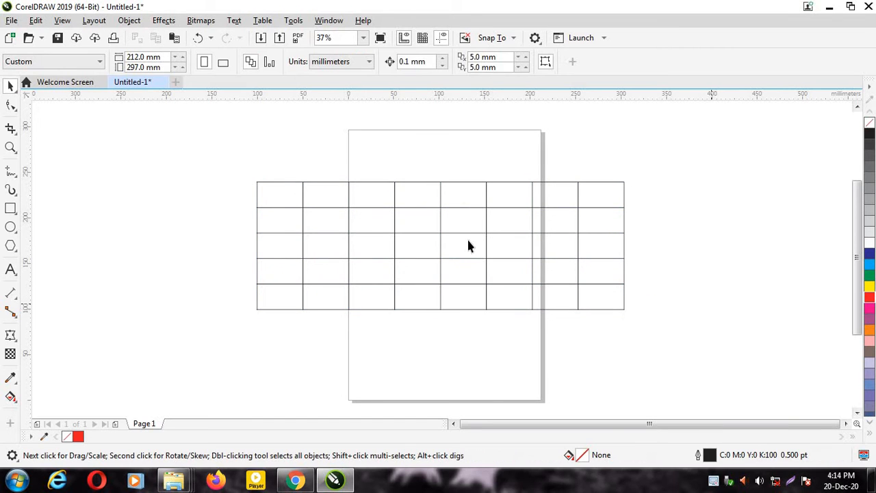
Colour the table's outer border dark red and fill its background with yellow
{"action": "left_click", "coordinate": [330, 203]}
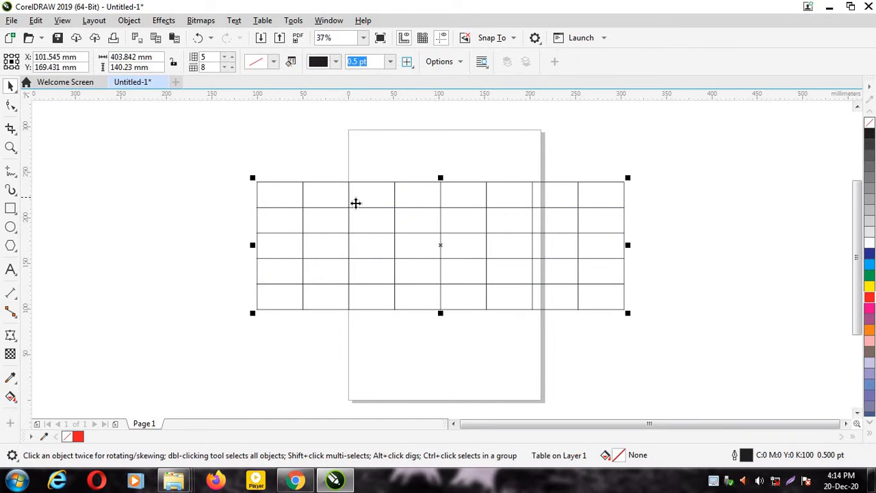
{"action": "left_click", "coordinate": [336, 63]}
{"action": "left_click", "coordinate": [390, 140]}
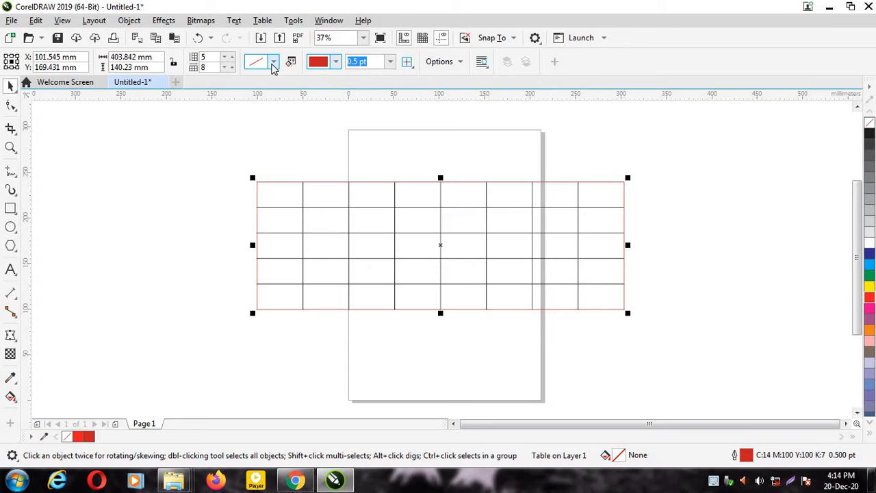
{"action": "left_click", "coordinate": [273, 62]}
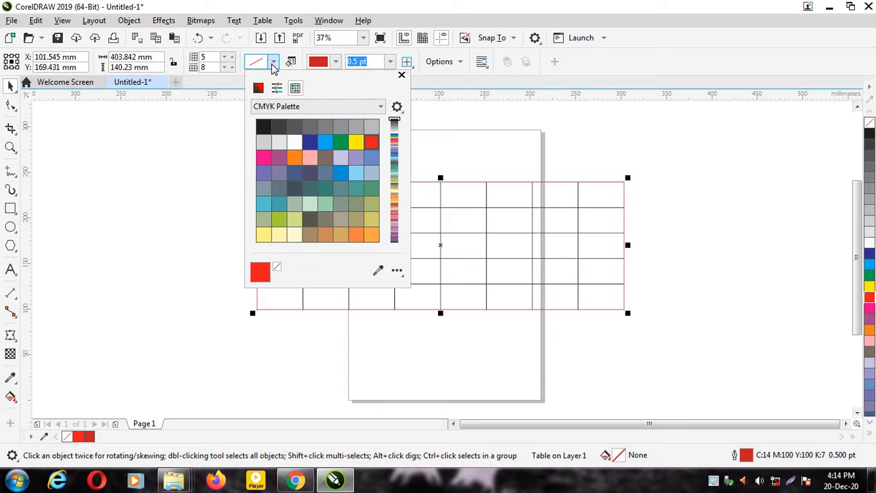
{"action": "left_click", "coordinate": [310, 141]}
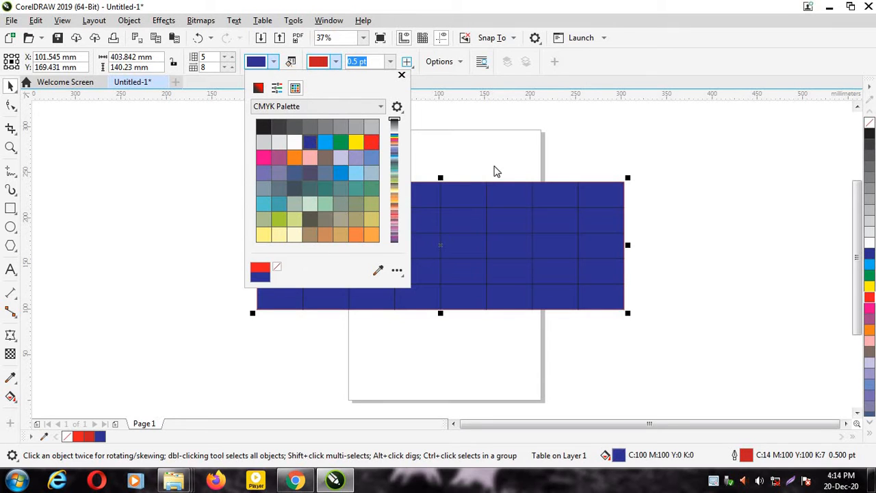
{"action": "left_click", "coordinate": [356, 142]}
{"action": "left_click", "coordinate": [600, 142]}
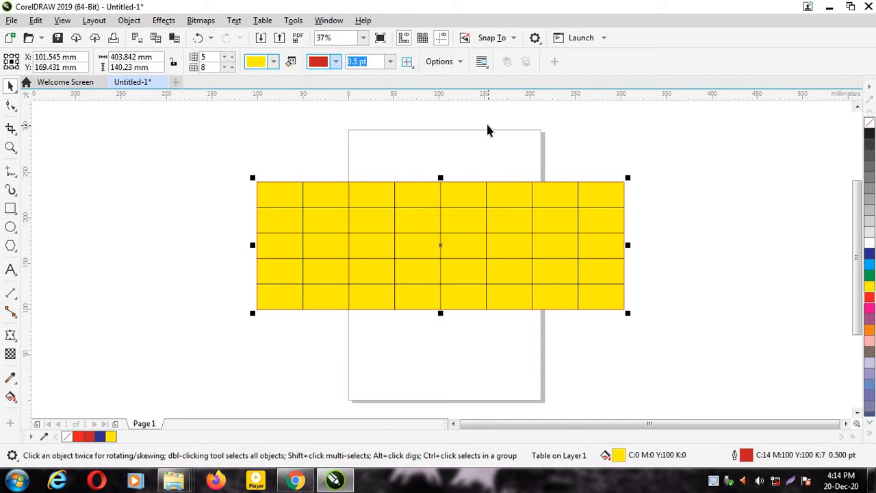
Set the width of the table's outer border to 12.0 pt
{"action": "left_click", "coordinate": [390, 61]}
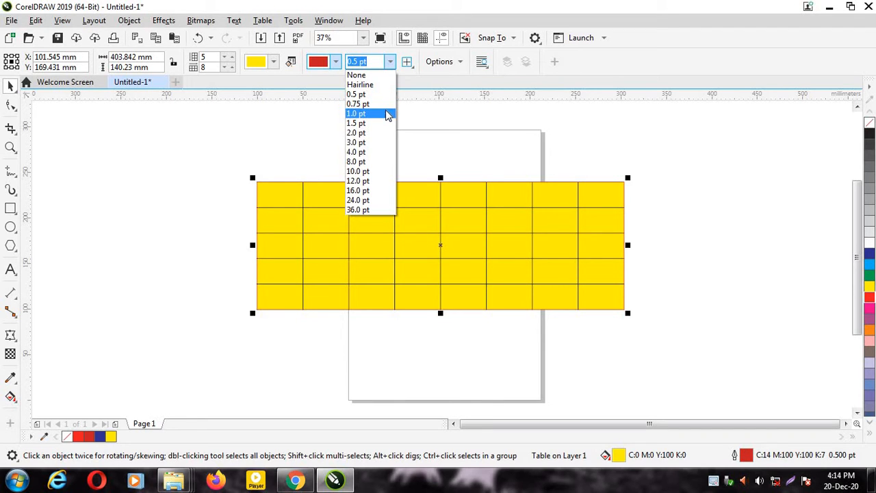
{"action": "left_click", "coordinate": [380, 133]}
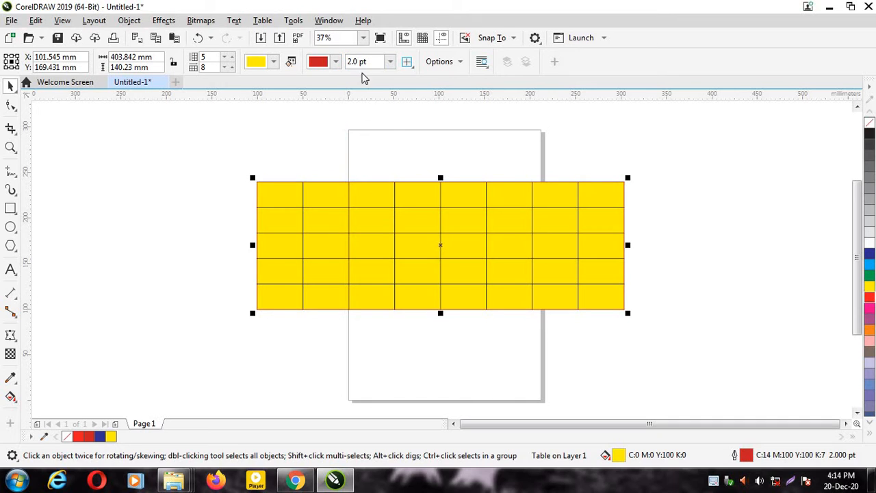
{"action": "left_click", "coordinate": [388, 63]}
{"action": "left_click", "coordinate": [382, 171]}
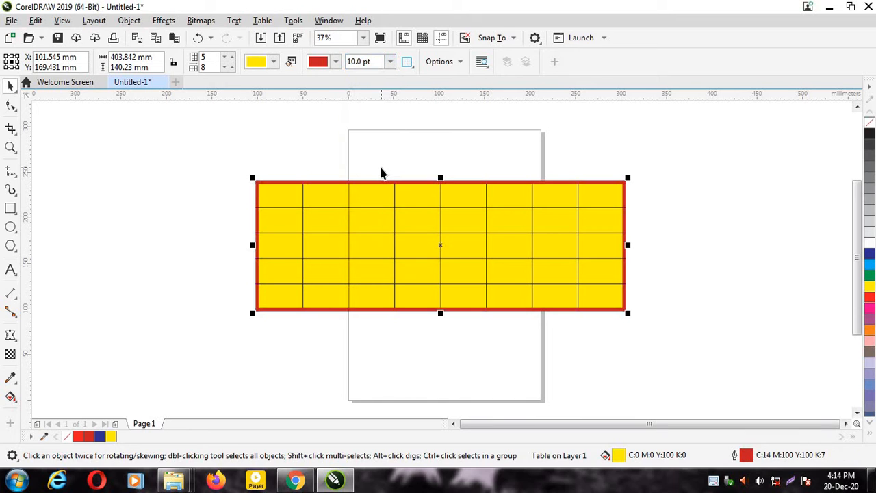
{"action": "left_click", "coordinate": [390, 62]}
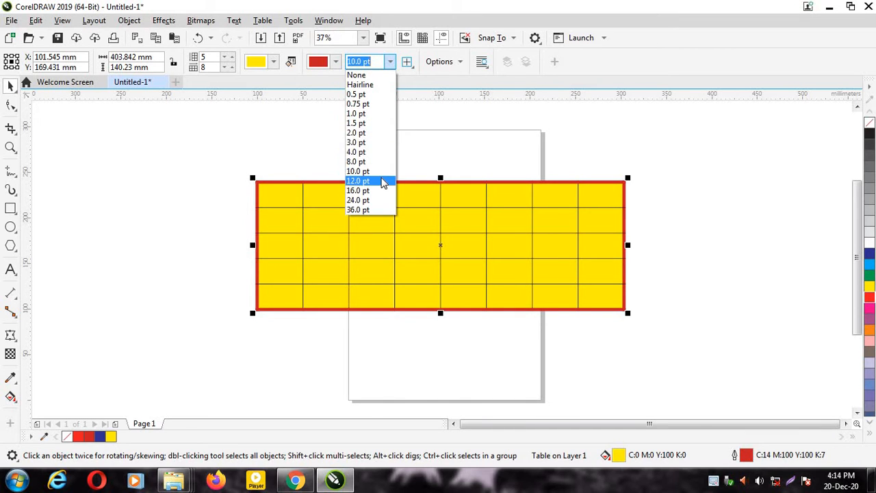
{"action": "left_click", "coordinate": [382, 179]}
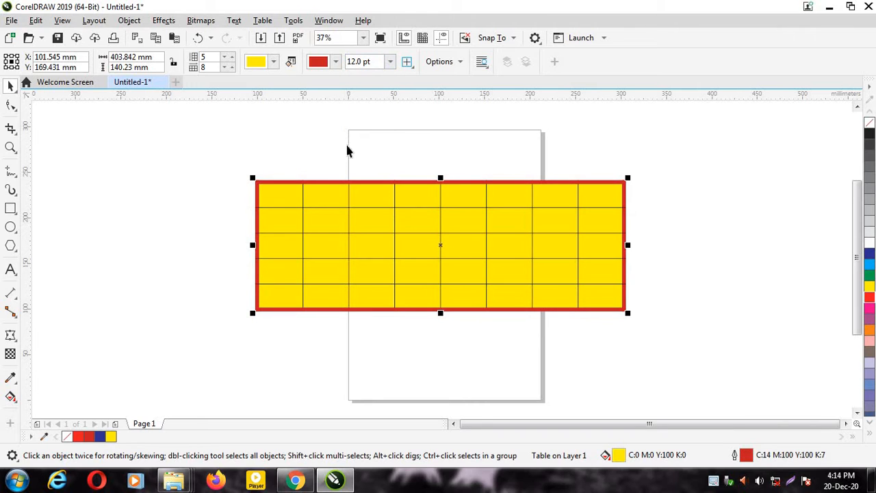
{"action": "left_click", "coordinate": [335, 61]}
Enter sample text beginning with "vcvcvc" in the first cell of the table's top row
{"action": "left_click", "coordinate": [11, 270]}
{"action": "left_click", "coordinate": [277, 197]}
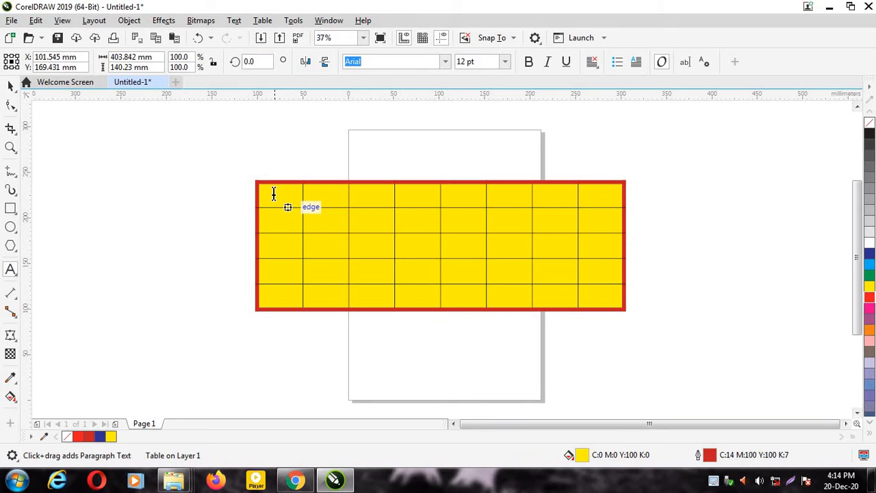
{"action": "type", "text": "dvdvdvd"}
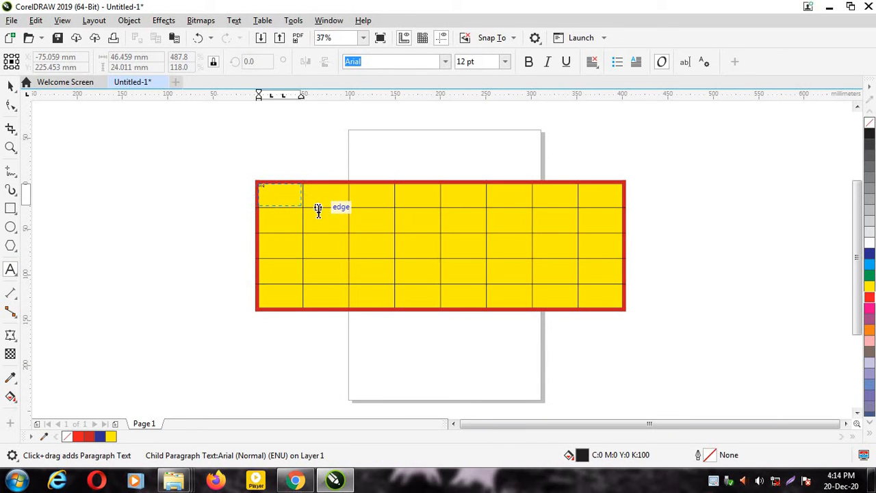
{"action": "type", "text": "vdv"}
Format all the text in the first cell as 36 pt bold and finish editing it
{"action": "key", "text": "ctrl+a"}
{"action": "left_click", "coordinate": [505, 61]}
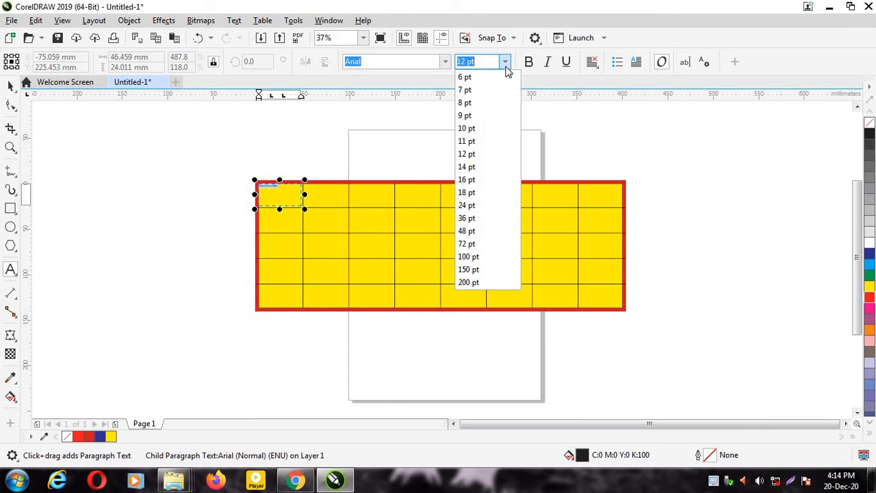
{"action": "left_click", "coordinate": [479, 182]}
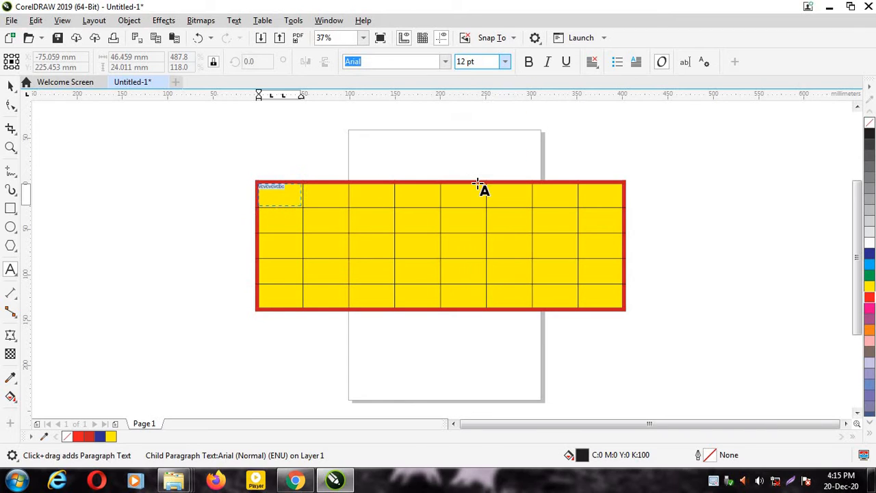
{"action": "left_click", "coordinate": [504, 62]}
{"action": "left_click", "coordinate": [479, 256]}
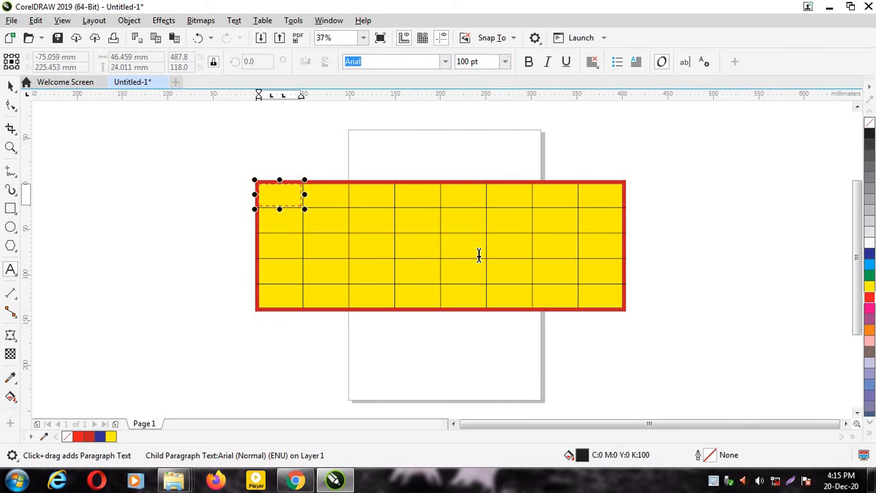
{"action": "left_click", "coordinate": [504, 63]}
{"action": "left_click", "coordinate": [479, 219]}
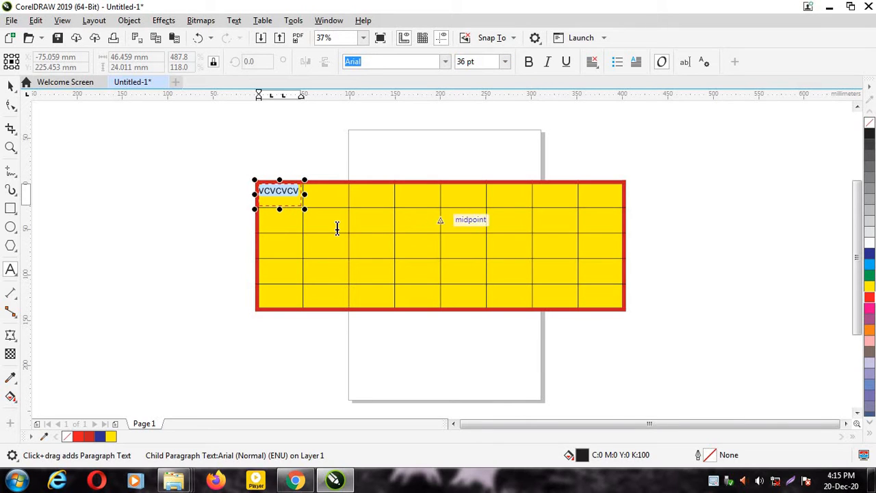
{"action": "left_click", "coordinate": [528, 61]}
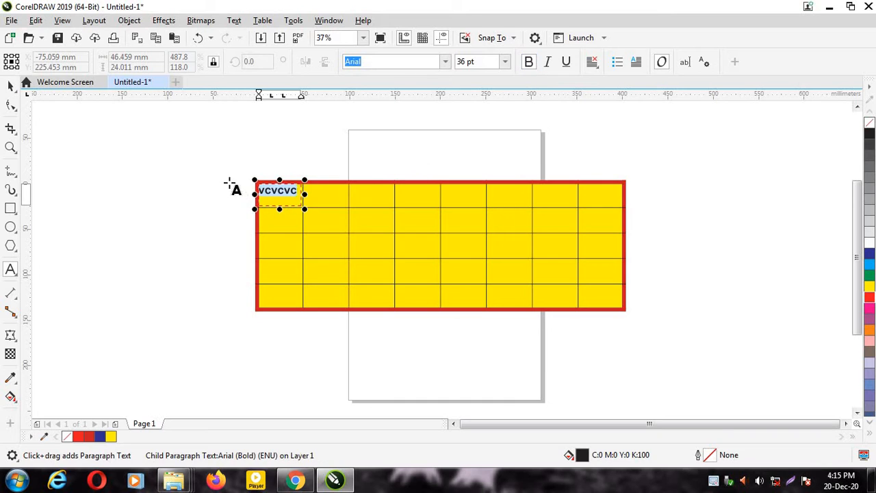
{"action": "left_click", "coordinate": [186, 176]}
{"action": "left_click", "coordinate": [10, 85]}
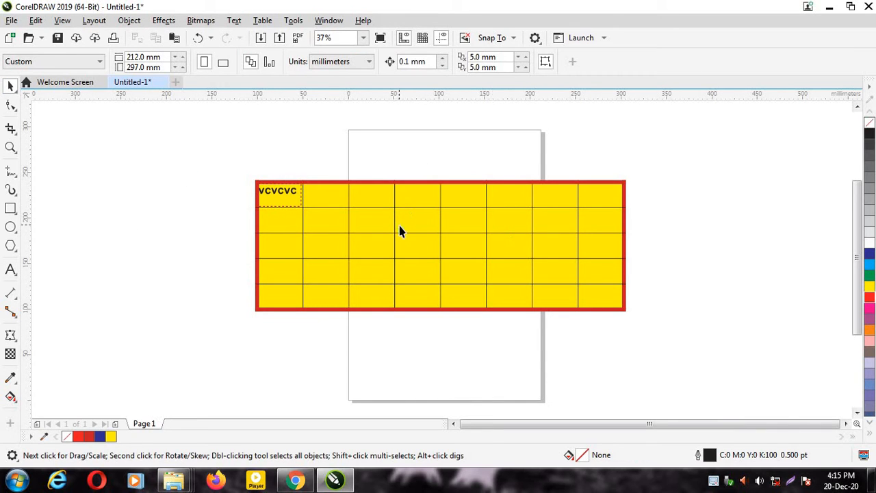
{"action": "left_click", "coordinate": [367, 237]}
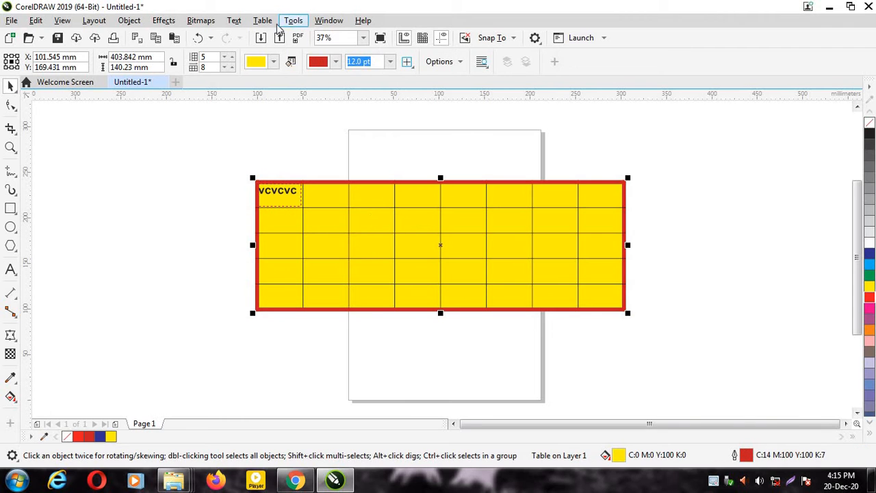
{"action": "left_click", "coordinate": [265, 20]}
{"action": "mouse_move", "coordinate": [287, 86]}
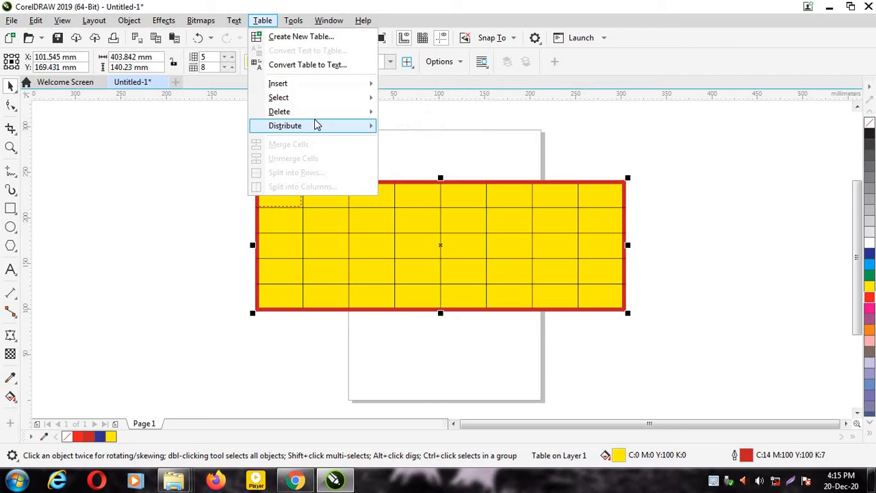
{"action": "mouse_move", "coordinate": [325, 114]}
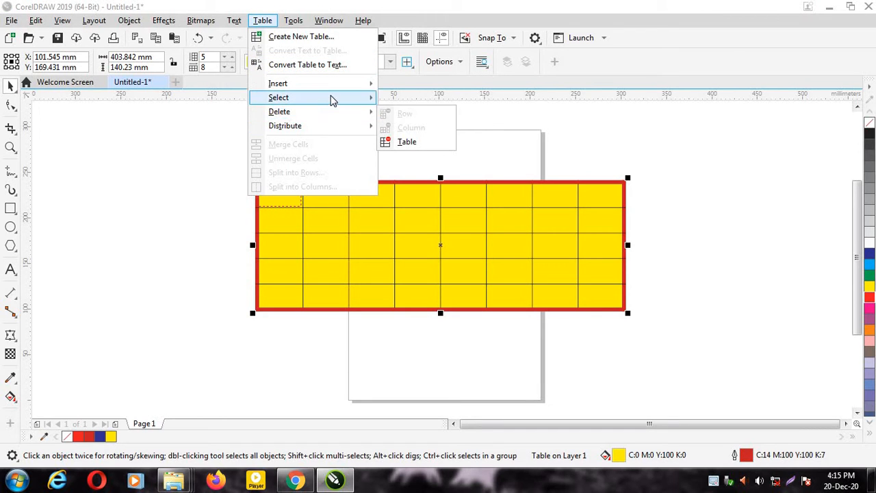
{"action": "left_click", "coordinate": [321, 230]}
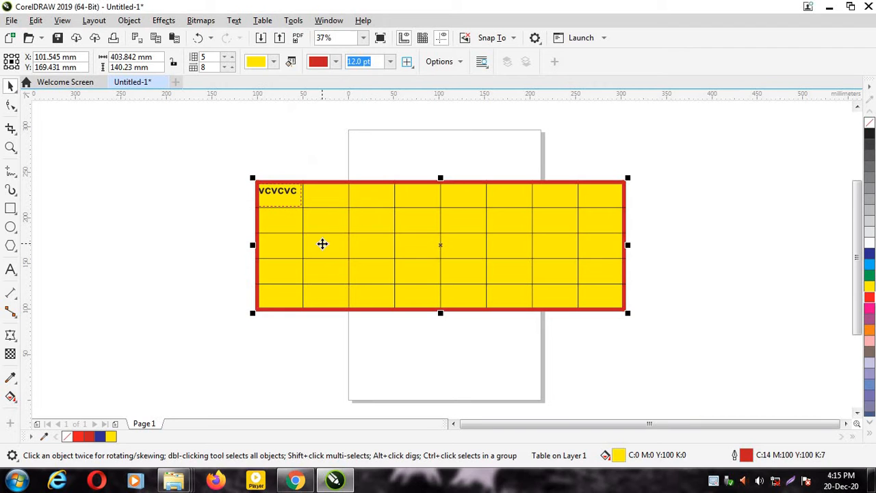
{"action": "left_click", "coordinate": [394, 368]}
Convert the table to text, using tabs to separate the cell text
{"action": "left_click", "coordinate": [346, 283]}
{"action": "left_click", "coordinate": [262, 21]}
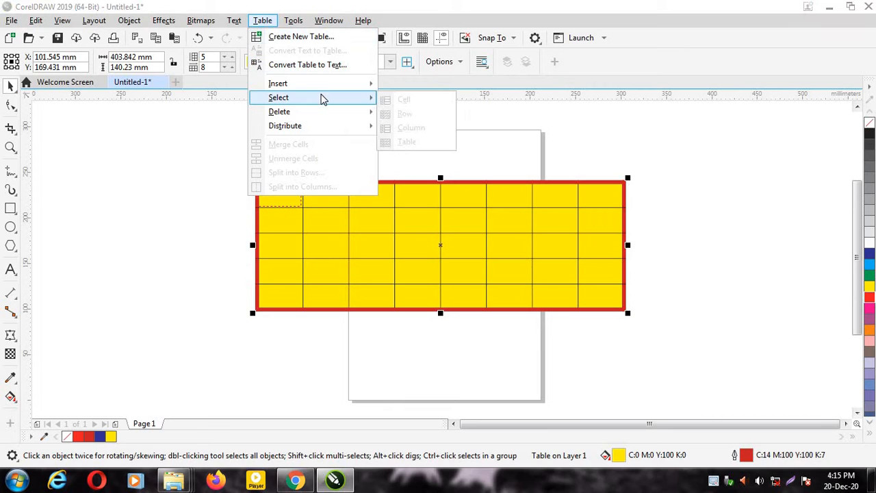
{"action": "mouse_move", "coordinate": [322, 87]}
{"action": "mouse_move", "coordinate": [326, 119]}
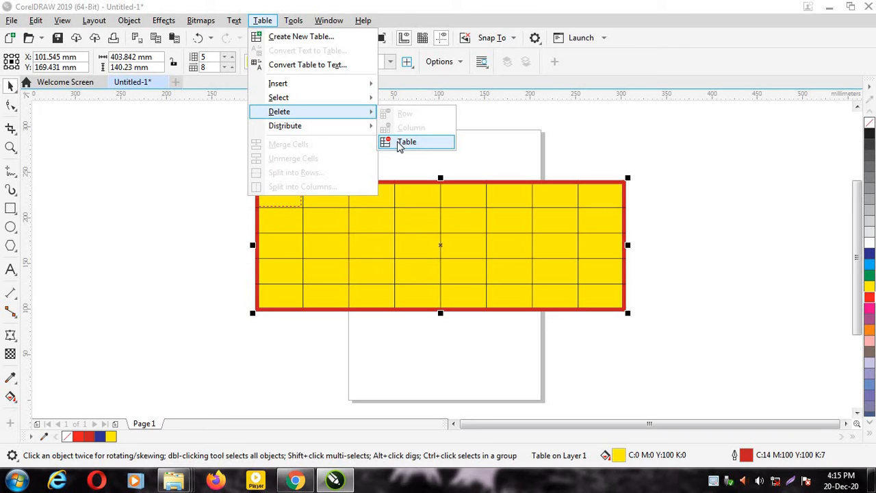
{"action": "left_click", "coordinate": [327, 67]}
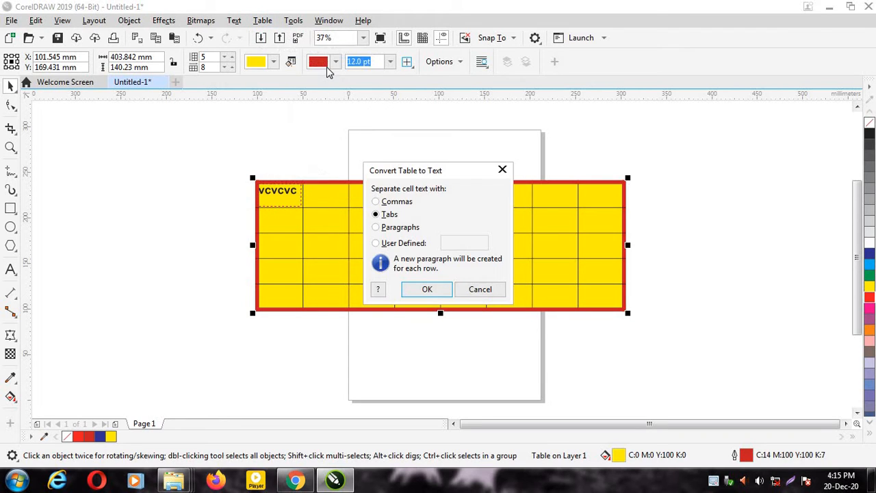
{"action": "left_click", "coordinate": [438, 291]}
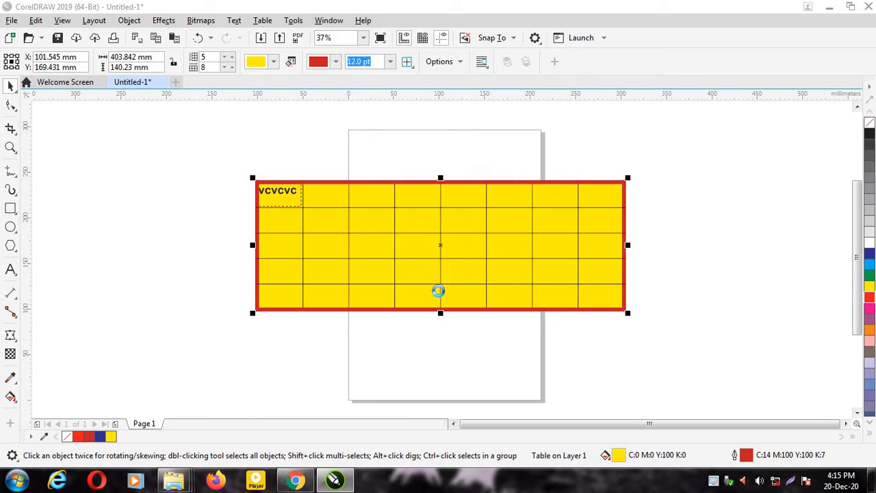
{"action": "left_click", "coordinate": [426, 350]}
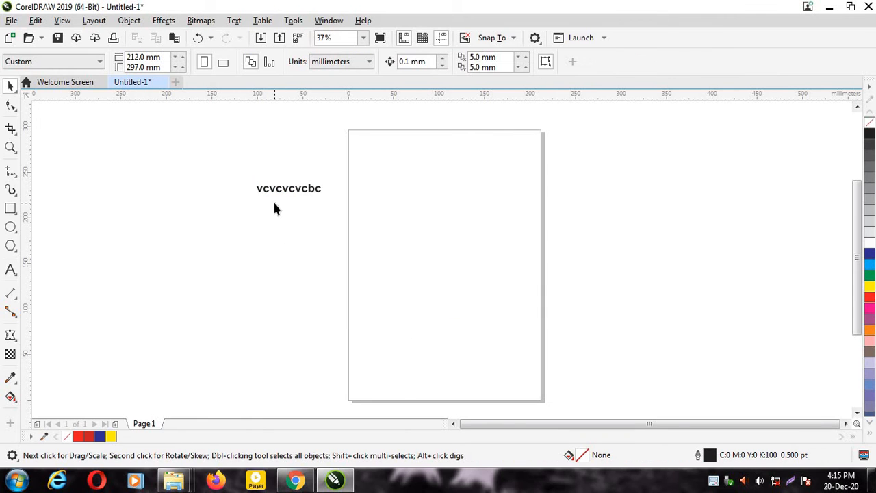
Inspect the converted text frame and undo the table-to-text conversion
{"action": "left_click", "coordinate": [298, 219]}
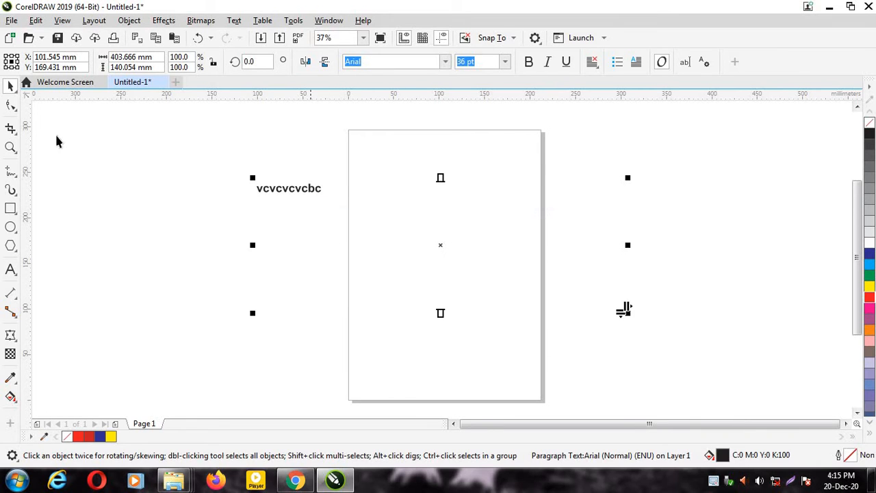
{"action": "left_click", "coordinate": [236, 214]}
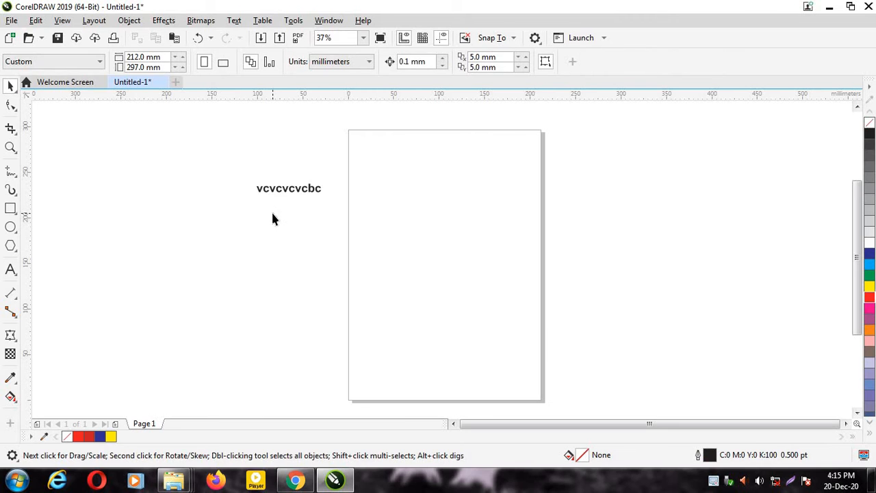
{"action": "key", "text": "ctrl+z"}
{"action": "left_click", "coordinate": [335, 338]}
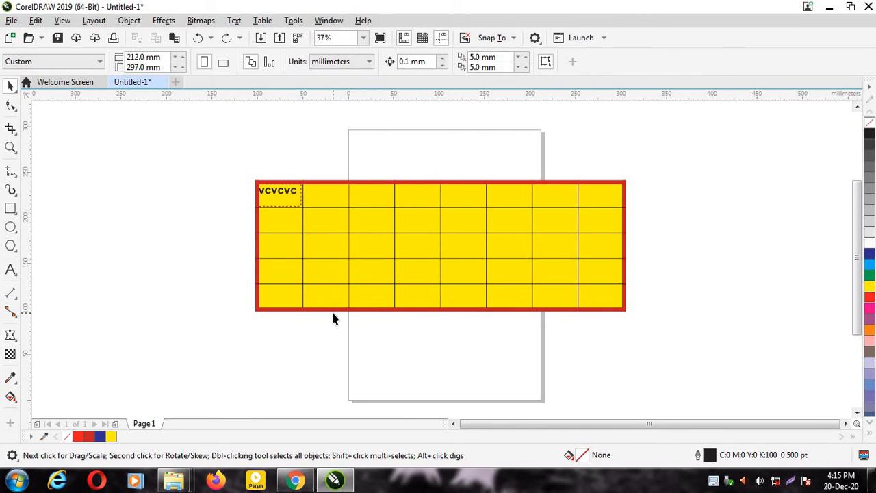
Move the table so that its centre lies at about X 149 mm, Y 197 mm
{"action": "left_click", "coordinate": [331, 310]}
{"action": "left_click_drag", "start_coordinate": [331, 309], "coordinate": [314, 258]}
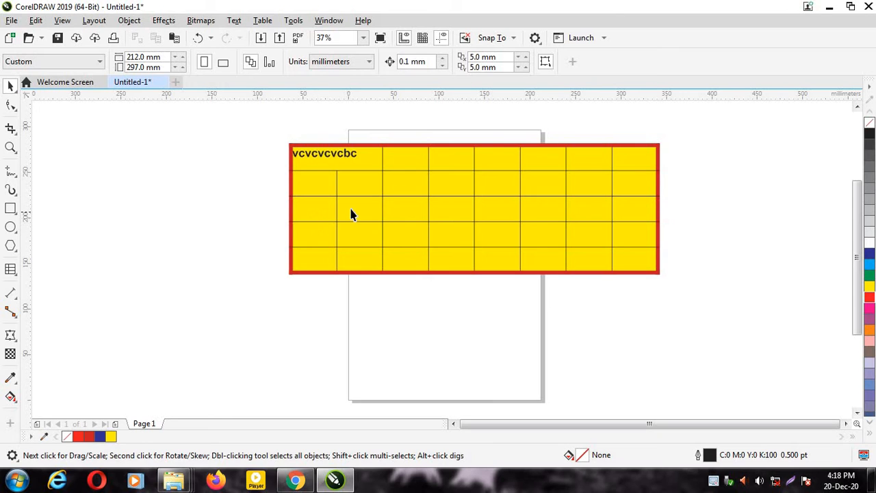
{"action": "left_click", "coordinate": [336, 195]}
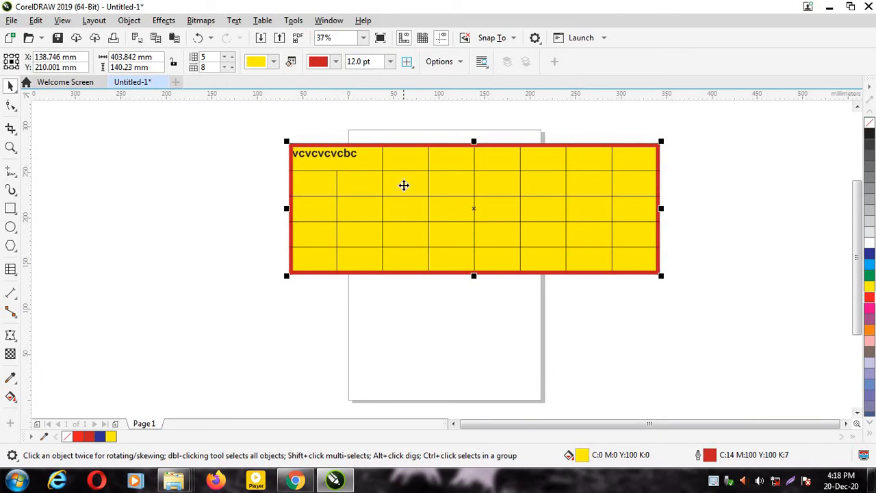
{"action": "left_click", "coordinate": [472, 192]}
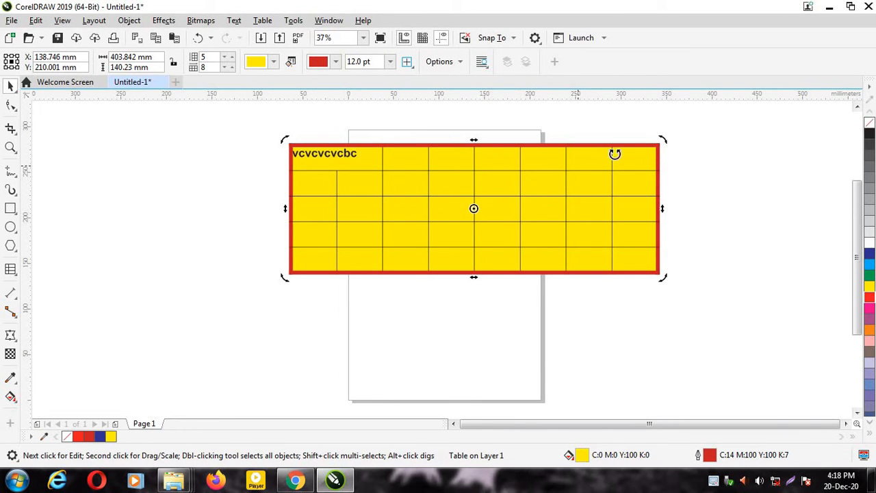
{"action": "left_click", "coordinate": [635, 163]}
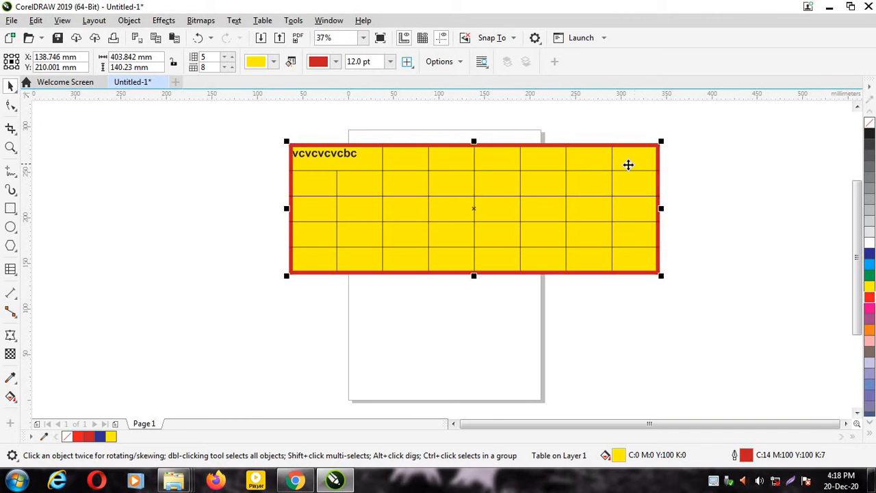
{"action": "left_click_drag", "start_coordinate": [582, 160], "coordinate": [610, 175]}
Merge the last two cells of the table's top row and remove the stray tiny table beside it
{"action": "double_click", "coordinate": [638, 171]}
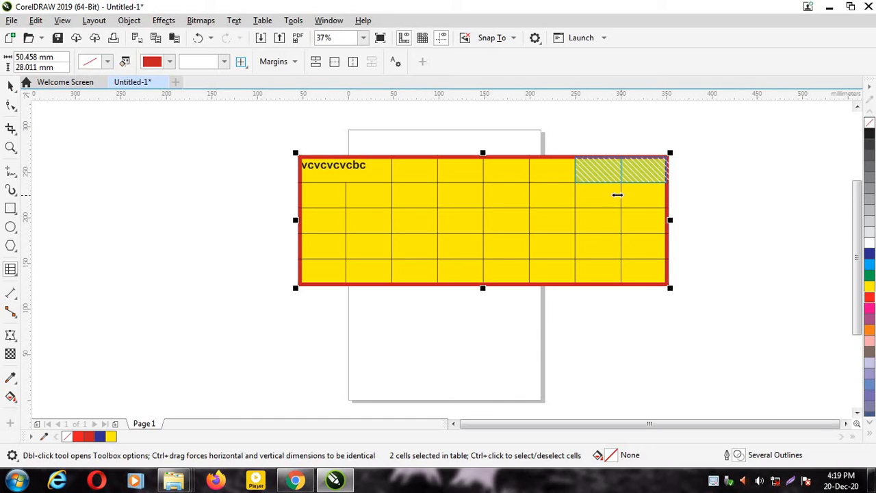
{"action": "left_click", "coordinate": [263, 21]}
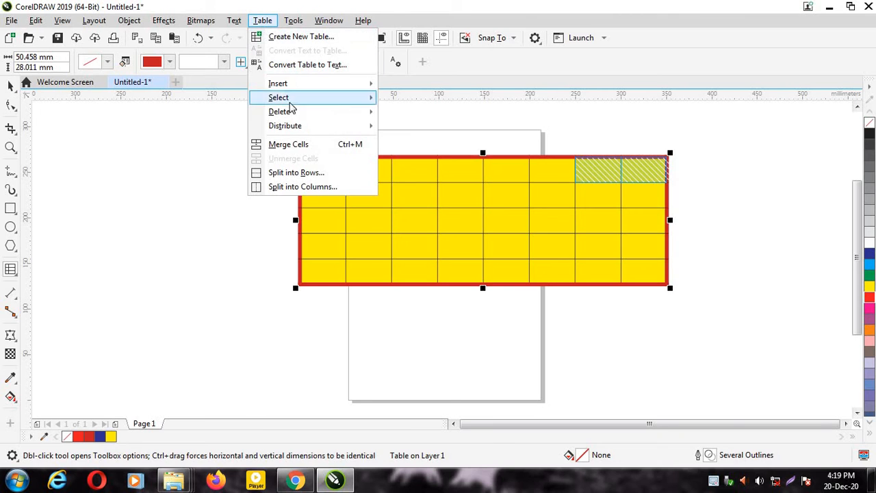
{"action": "left_click", "coordinate": [299, 145]}
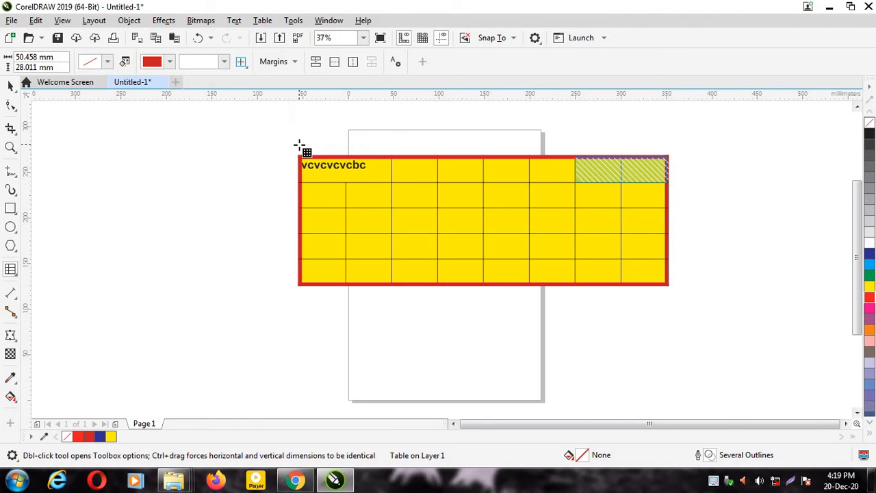
{"action": "left_click", "coordinate": [764, 207]}
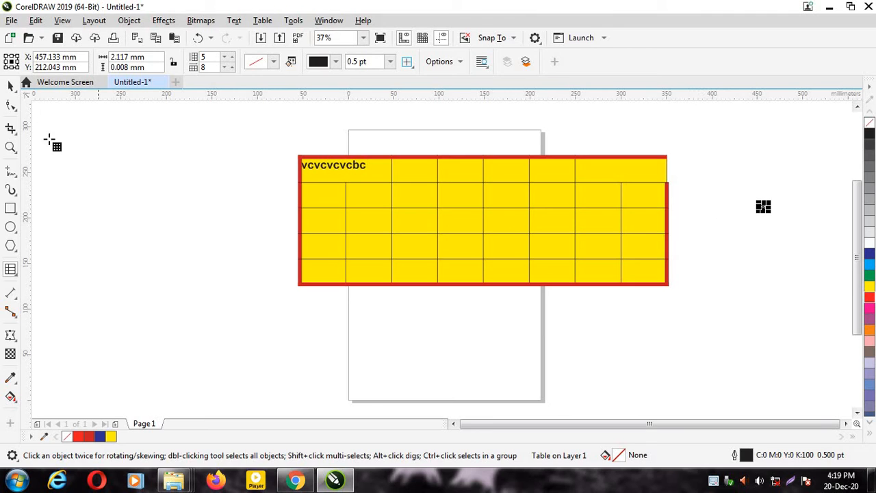
{"action": "left_click", "coordinate": [9, 85]}
{"action": "key", "text": "Delete"}
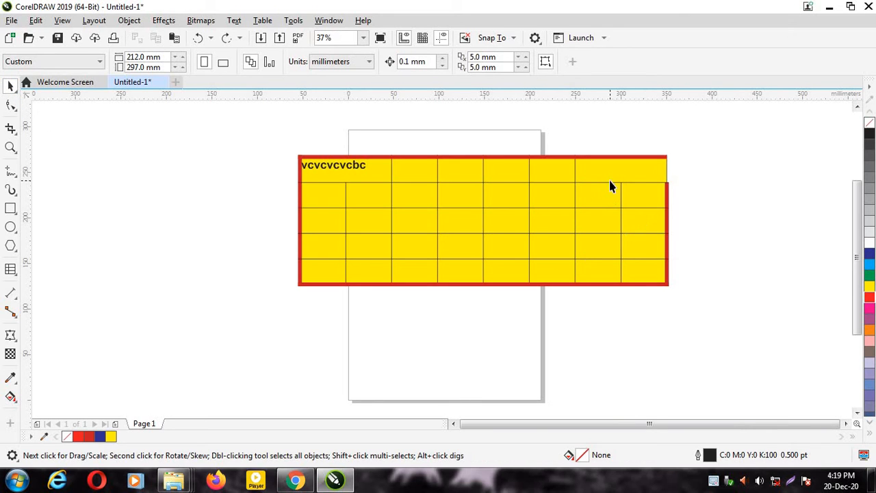
Merge the block of six cells spanning rows two to four in the fifth and sixth columns
{"action": "left_click", "coordinate": [553, 191]}
{"action": "left_click_drag", "start_coordinate": [554, 192], "coordinate": [482, 244]}
{"action": "left_click", "coordinate": [538, 203]}
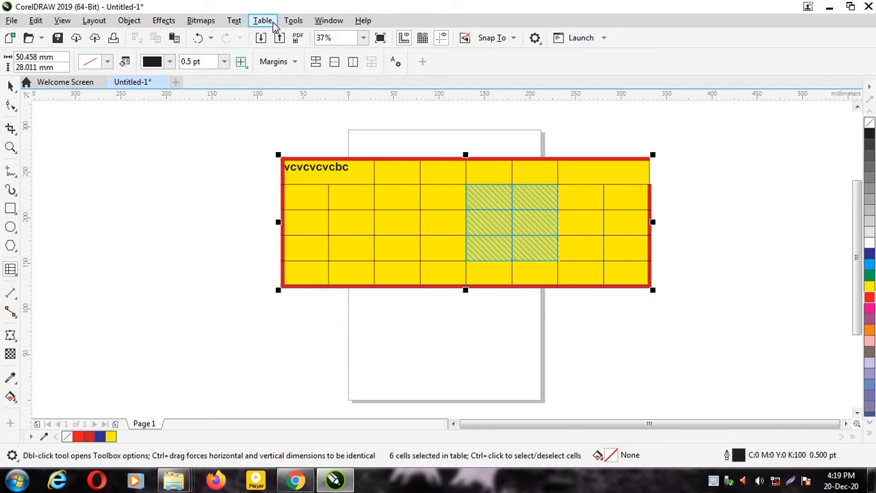
{"action": "left_click", "coordinate": [262, 20]}
{"action": "left_click", "coordinate": [304, 145]}
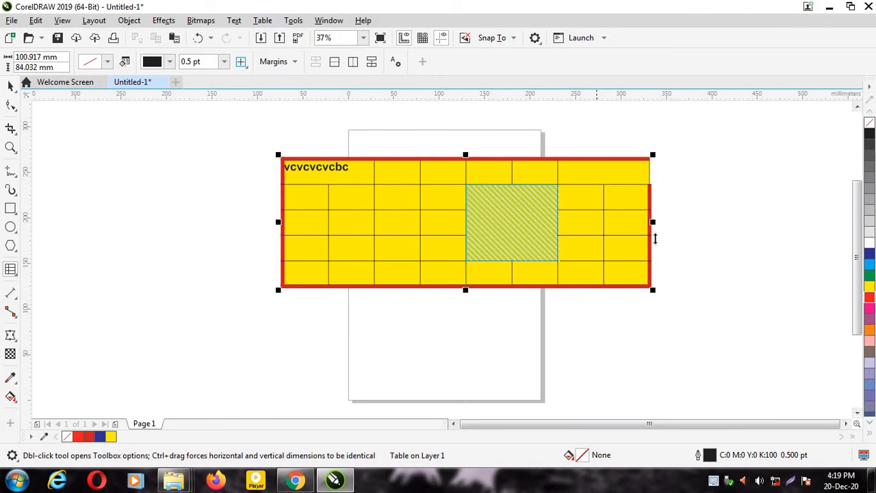
Leave table editing and undo the cell merges
{"action": "left_click", "coordinate": [684, 246]}
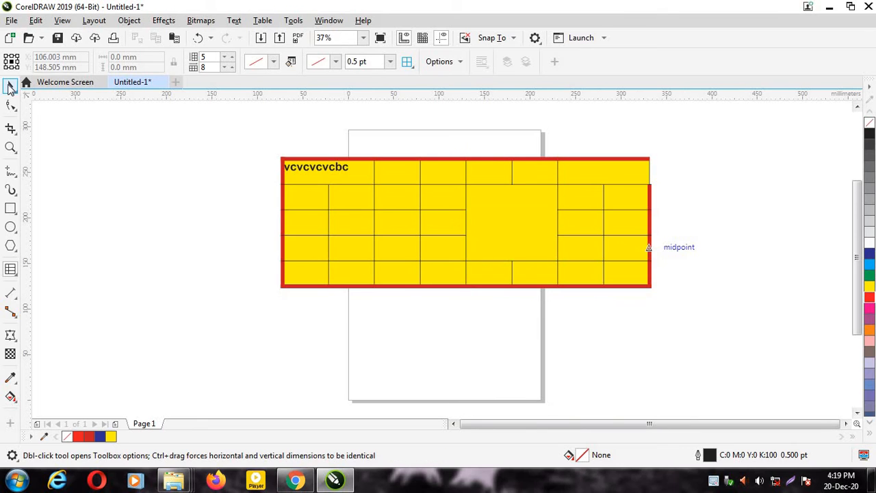
{"action": "left_click", "coordinate": [10, 85]}
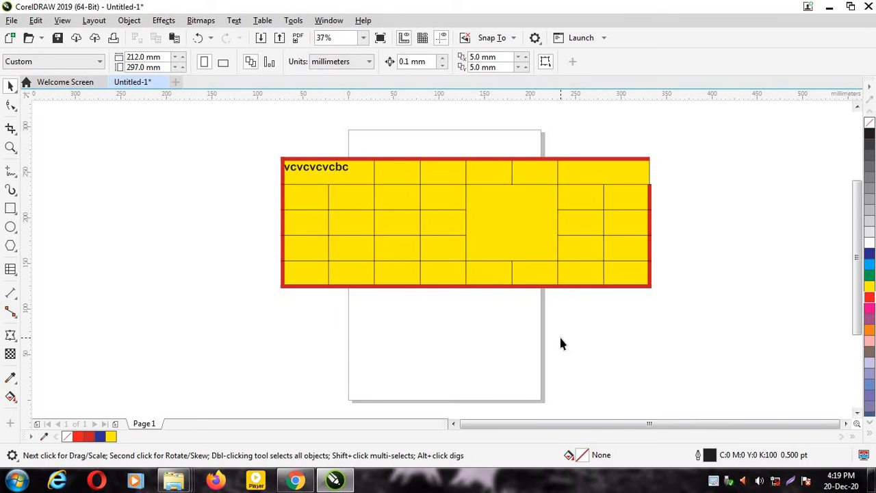
{"action": "key", "text": "ctrl+z"}
{"action": "key", "text": "ctrl+z"}
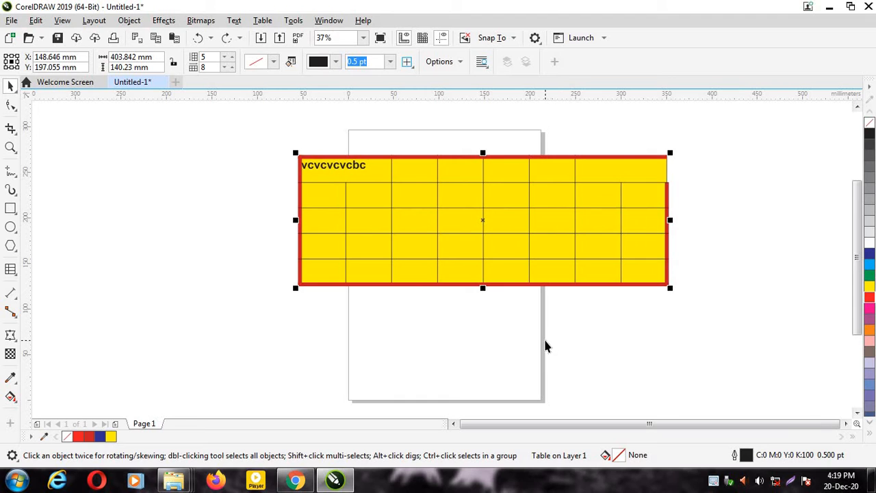
Select the two cells right after the text cell in the top row and insert a row above them
{"action": "left_click", "coordinate": [425, 177]}
{"action": "left_click", "coordinate": [409, 177]}
{"action": "left_click", "coordinate": [411, 179]}
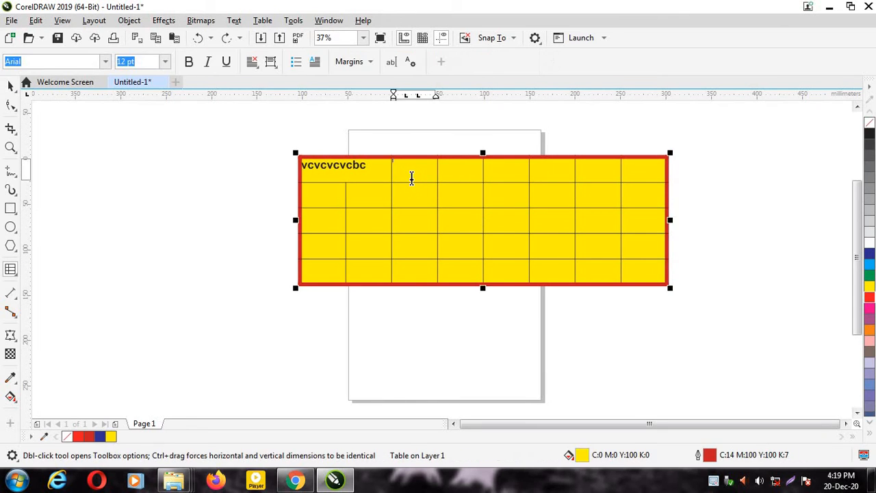
{"action": "left_click_drag", "start_coordinate": [411, 178], "coordinate": [459, 176]}
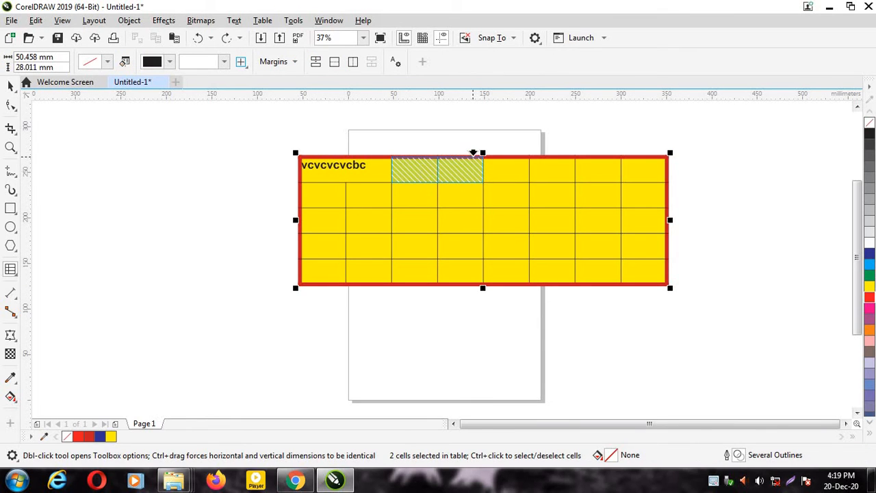
{"action": "left_click", "coordinate": [271, 22]}
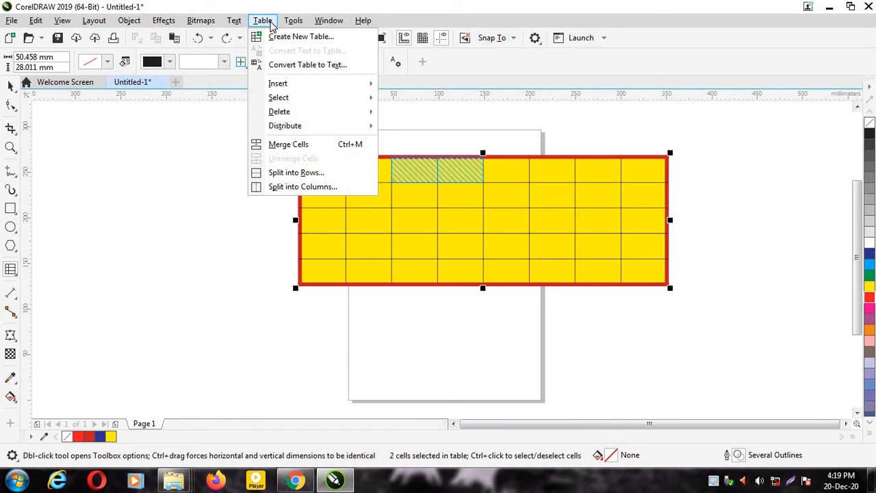
{"action": "mouse_move", "coordinate": [313, 82]}
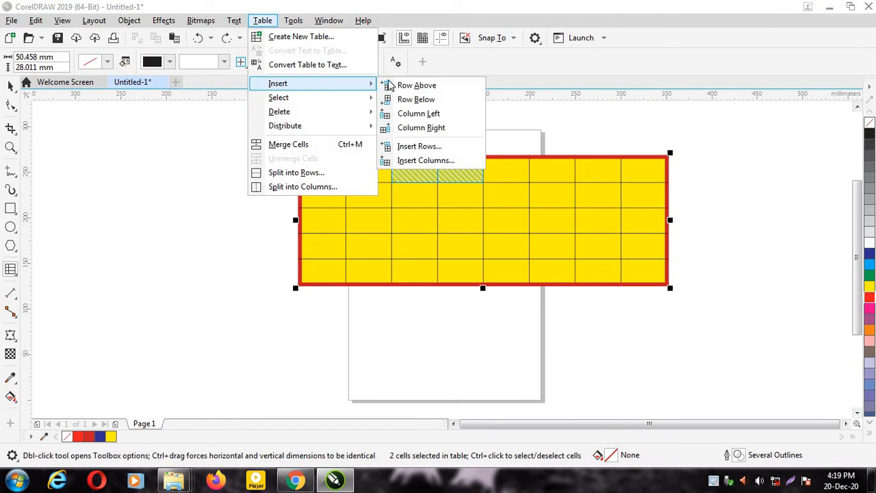
{"action": "left_click", "coordinate": [427, 89]}
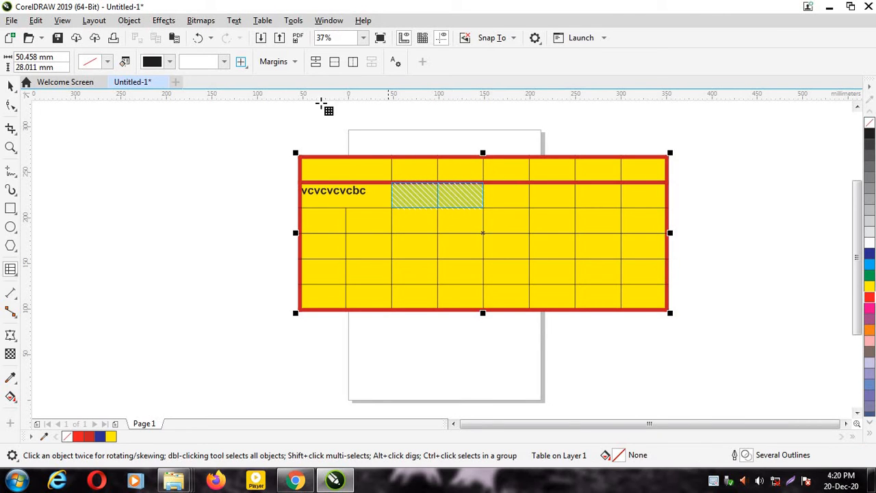
Insert a row below the two selected cells
{"action": "left_click", "coordinate": [263, 20]}
{"action": "mouse_move", "coordinate": [277, 84]}
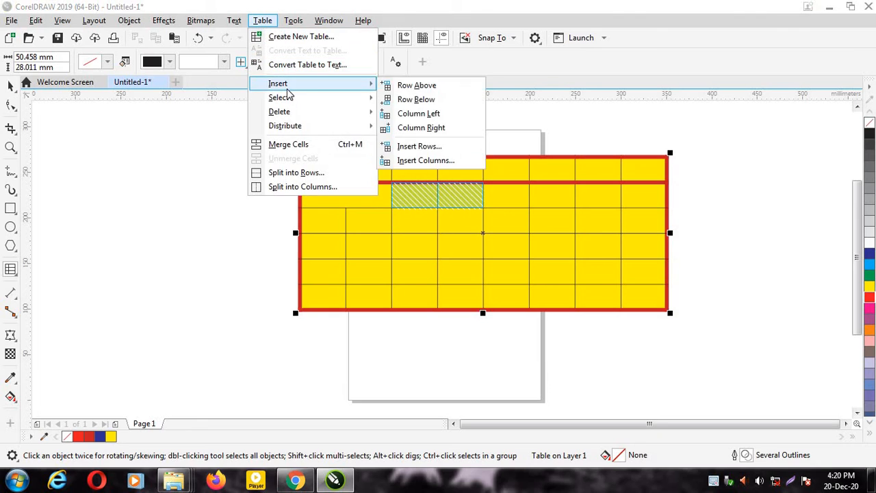
{"action": "left_click", "coordinate": [407, 102]}
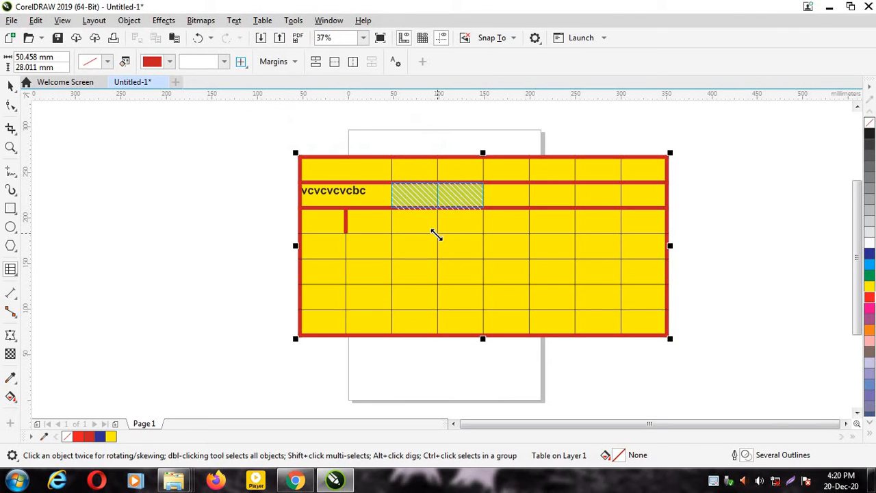
Insert new columns to the left and to the right of the two selected cells in the second row
{"action": "left_click", "coordinate": [263, 20]}
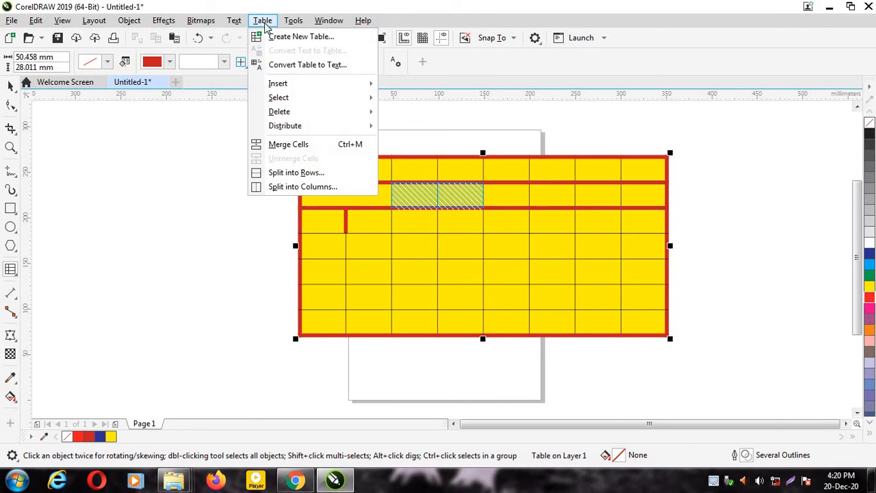
{"action": "mouse_move", "coordinate": [278, 84]}
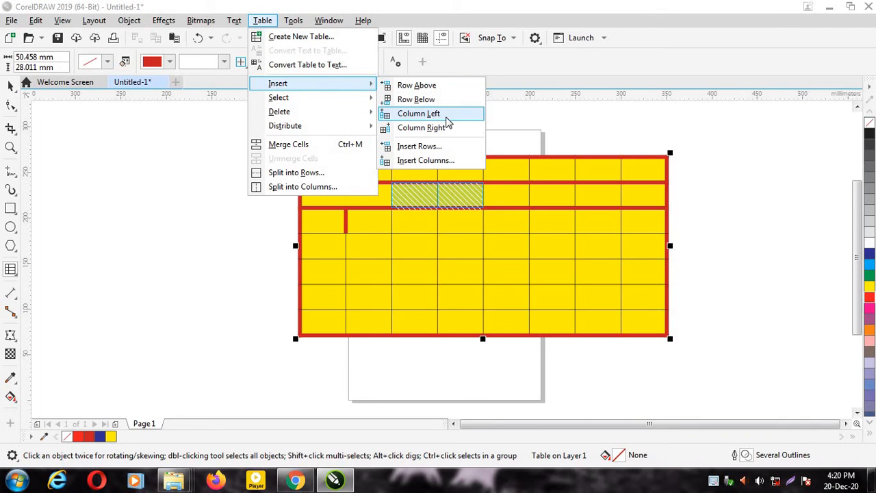
{"action": "left_click", "coordinate": [418, 113]}
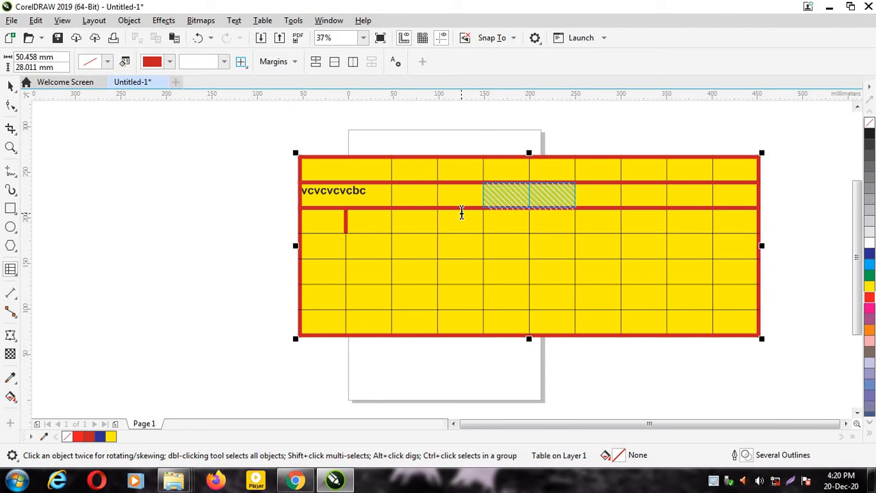
{"action": "left_click", "coordinate": [262, 20]}
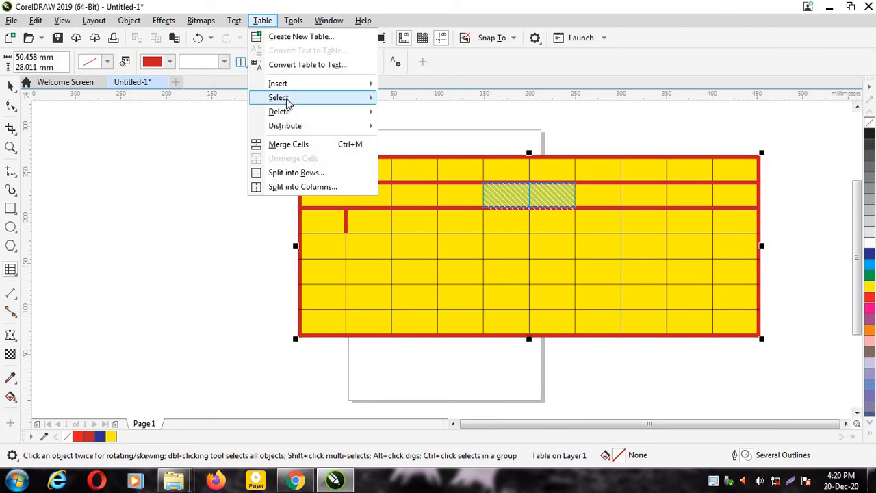
{"action": "mouse_move", "coordinate": [290, 85]}
{"action": "left_click", "coordinate": [435, 127]}
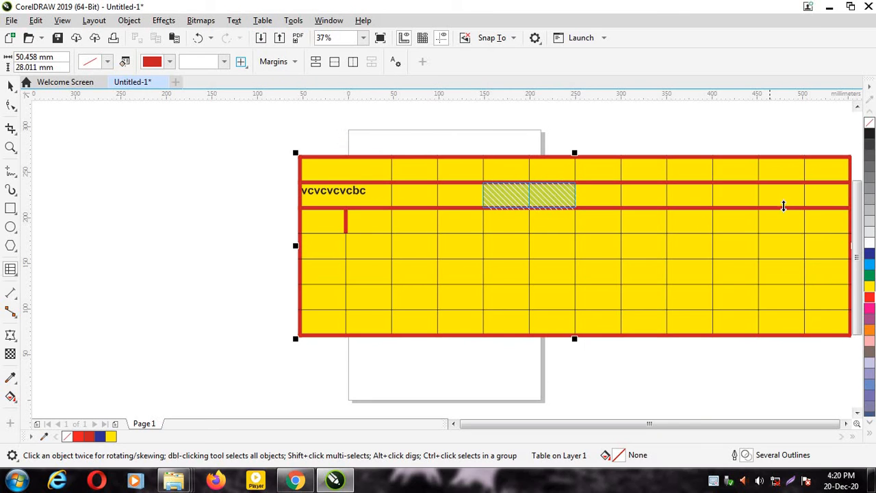
Delete the table row that contains the two selected cells
{"action": "left_click", "coordinate": [262, 20]}
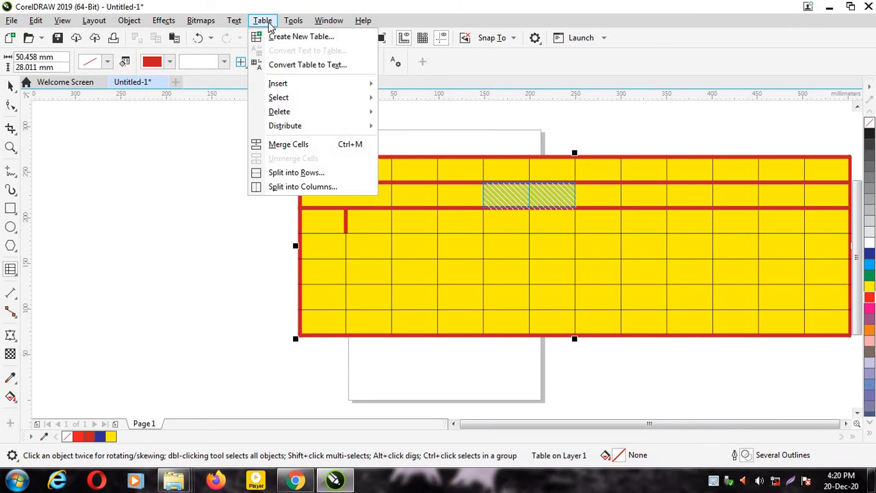
{"action": "mouse_move", "coordinate": [298, 113]}
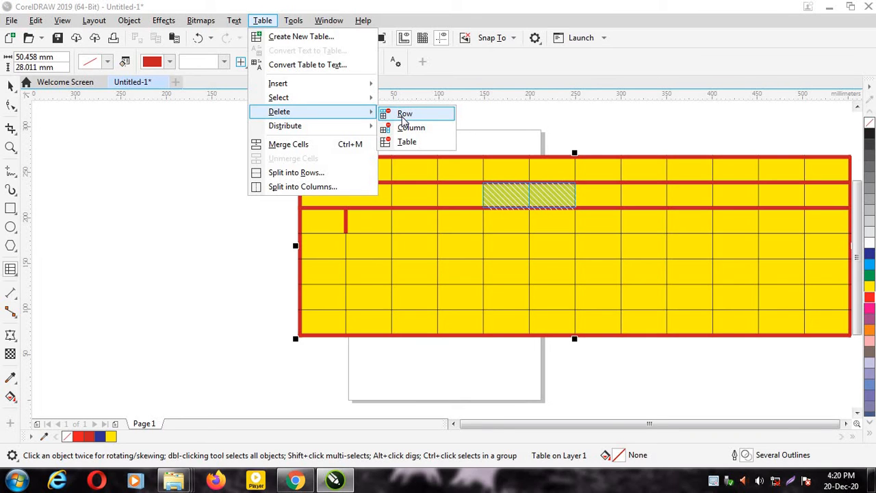
{"action": "left_click", "coordinate": [403, 117]}
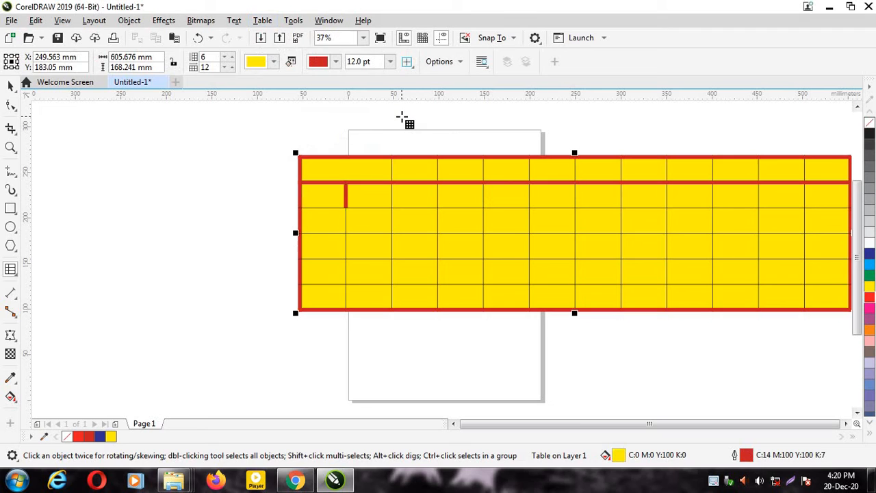
Select the fourth column's cells in rows three and four and delete that column
{"action": "left_click", "coordinate": [455, 222]}
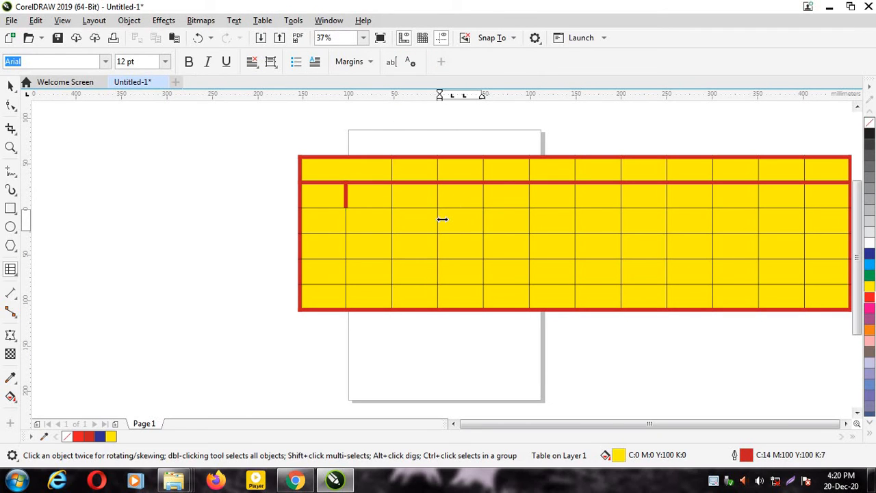
{"action": "mouse_move", "coordinate": [442, 219]}
{"action": "left_mouse_down"}
{"action": "mouse_move", "coordinate": [512, 238]}
{"action": "mouse_move", "coordinate": [472, 230]}
{"action": "mouse_move", "coordinate": [471, 247]}
{"action": "mouse_move", "coordinate": [496, 254]}
{"action": "mouse_move", "coordinate": [467, 251]}
{"action": "left_mouse_up"}
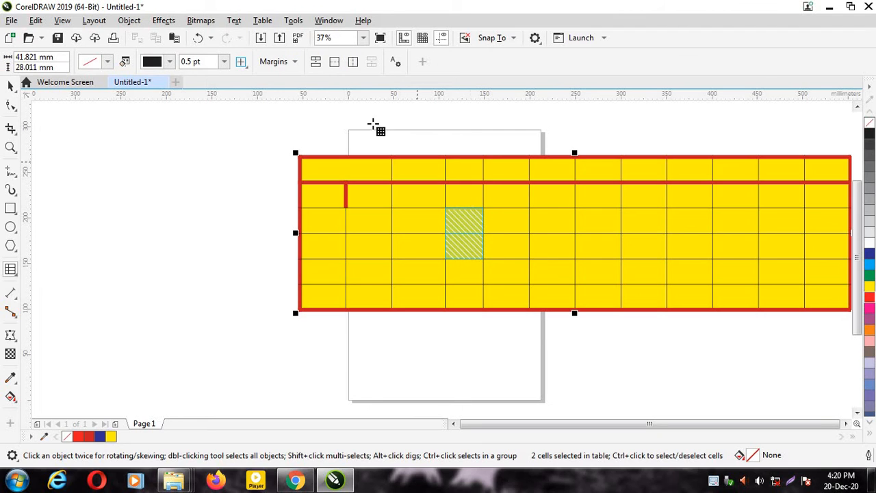
{"action": "left_click", "coordinate": [264, 22]}
{"action": "mouse_move", "coordinate": [303, 111]}
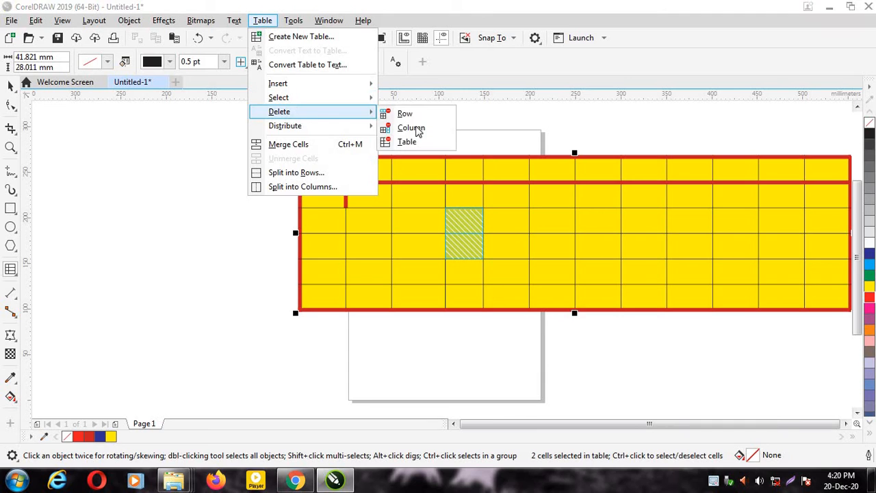
{"action": "left_click", "coordinate": [412, 128]}
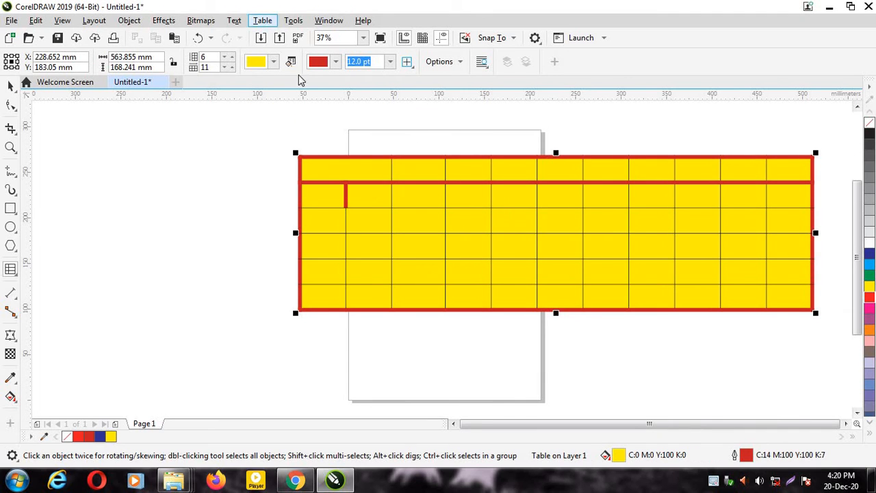
{"action": "left_click", "coordinate": [414, 199]}
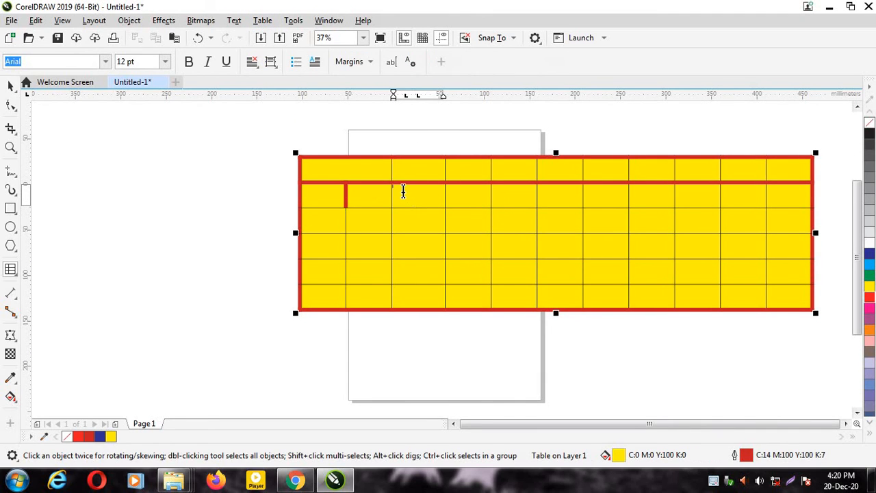
{"action": "left_click", "coordinate": [262, 20]}
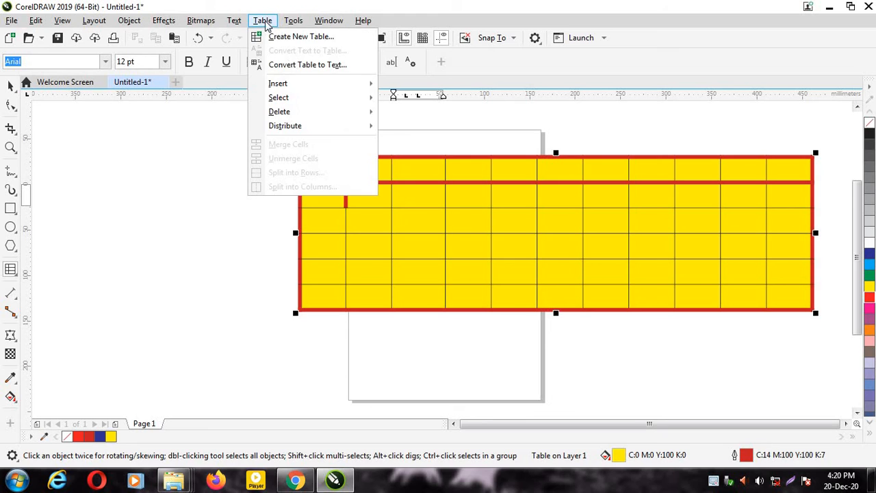
{"action": "mouse_move", "coordinate": [303, 112]}
{"action": "left_click", "coordinate": [451, 233]}
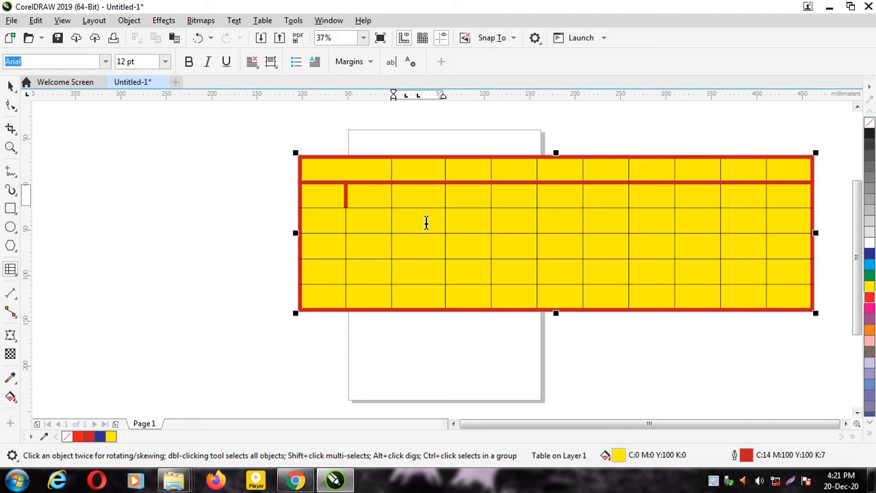
Shift several inner row and column borders of the table to make row heights and column widths uneven
{"action": "left_click_drag", "start_coordinate": [491, 208], "coordinate": [506, 225]}
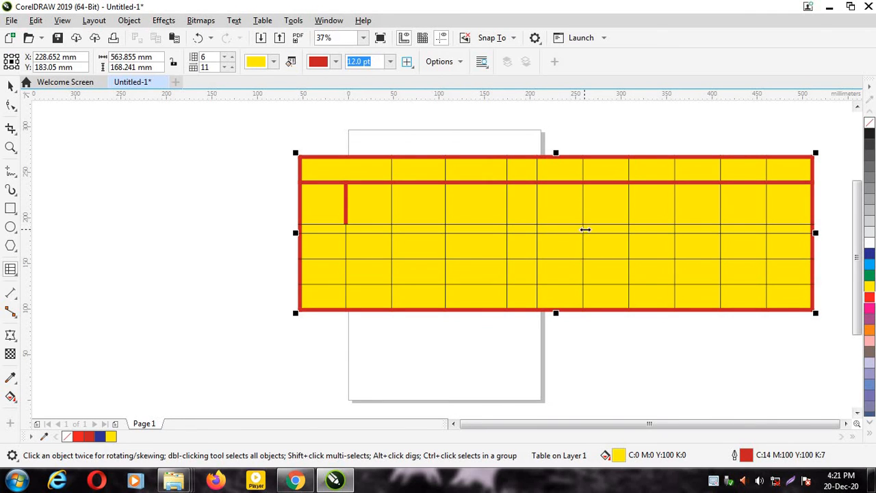
{"action": "left_click_drag", "start_coordinate": [580, 234], "coordinate": [580, 247]}
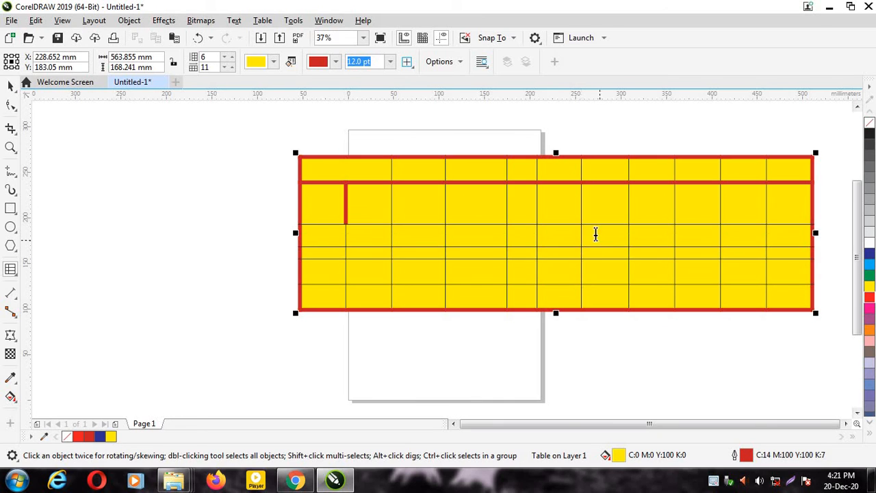
{"action": "left_click_drag", "start_coordinate": [630, 213], "coordinate": [606, 215]}
{"action": "left_click_drag", "start_coordinate": [678, 204], "coordinate": [706, 204]}
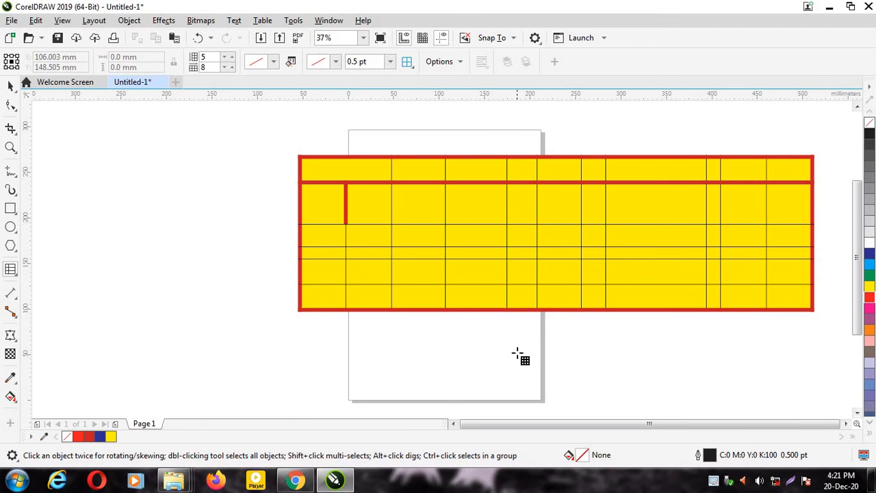
Move the whole table left to about X 65 mm, Y 189 mm, and deselect it
{"action": "left_click", "coordinate": [10, 85]}
{"action": "left_click_drag", "start_coordinate": [518, 236], "coordinate": [368, 231]}
{"action": "left_click", "coordinate": [399, 329]}
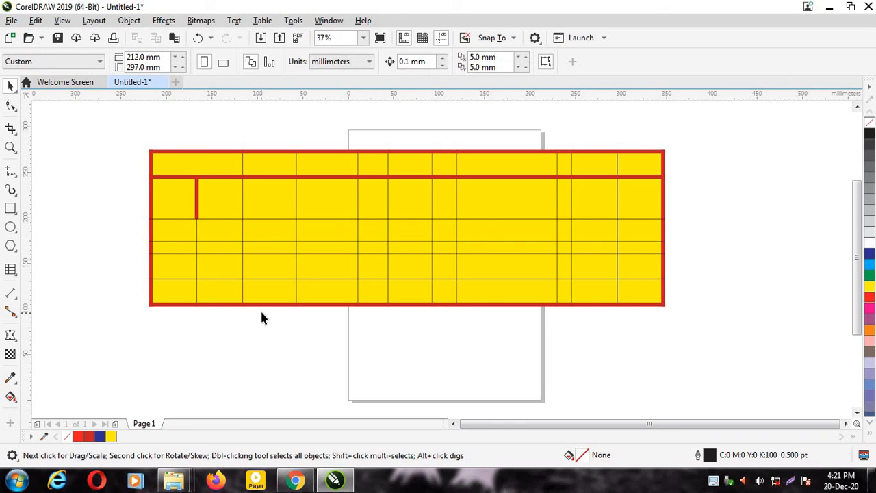
{"action": "left_click", "coordinate": [264, 22]}
{"action": "mouse_move", "coordinate": [292, 24]}
{"action": "mouse_move", "coordinate": [264, 22]}
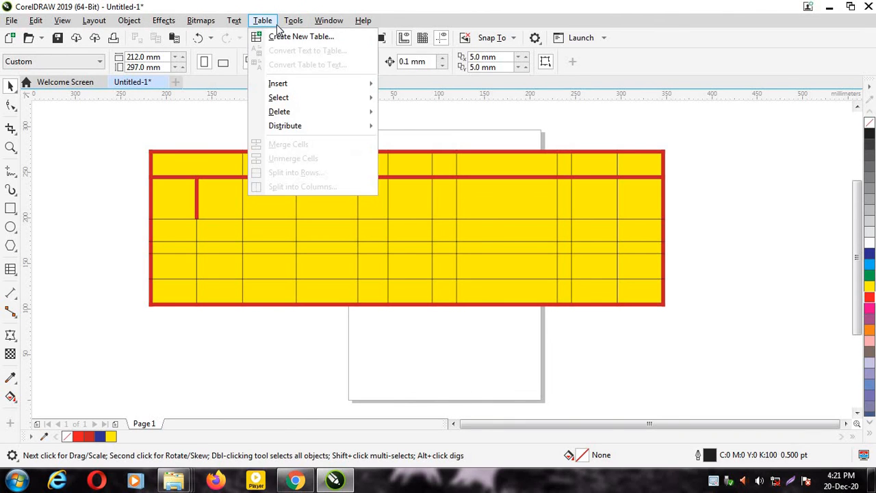
{"action": "mouse_move", "coordinate": [287, 100]}
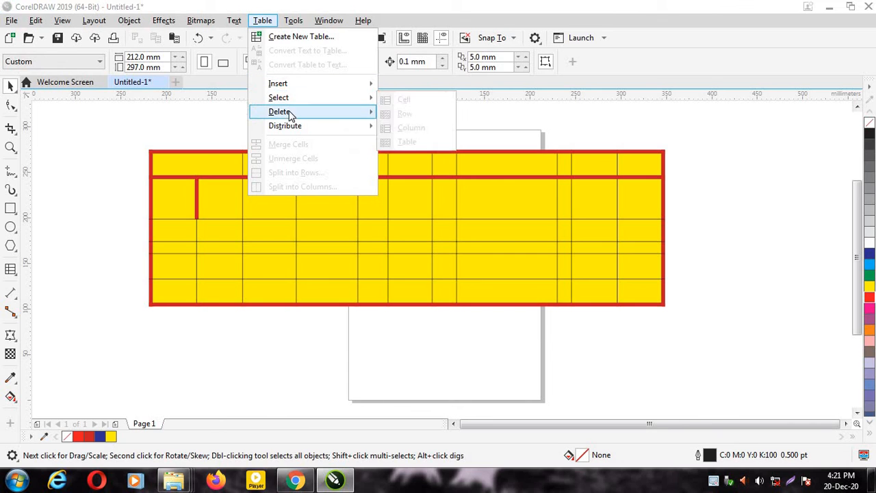
{"action": "mouse_move", "coordinate": [293, 127]}
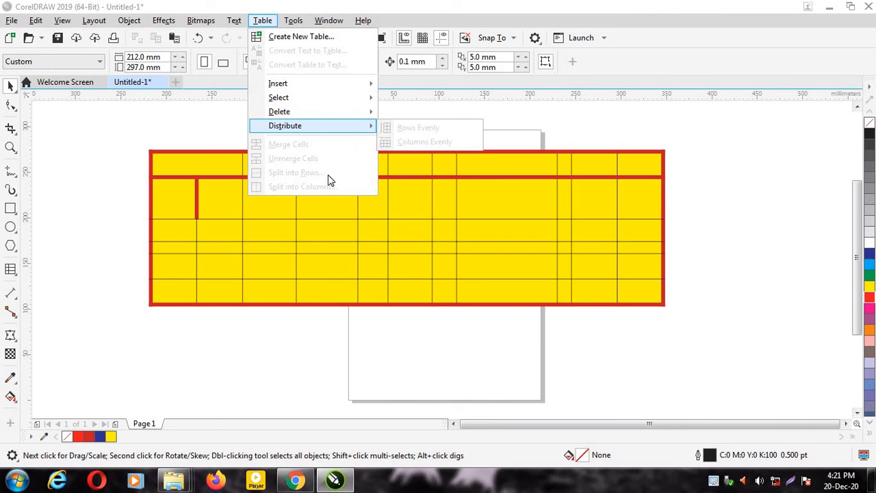
{"action": "left_click", "coordinate": [96, 155]}
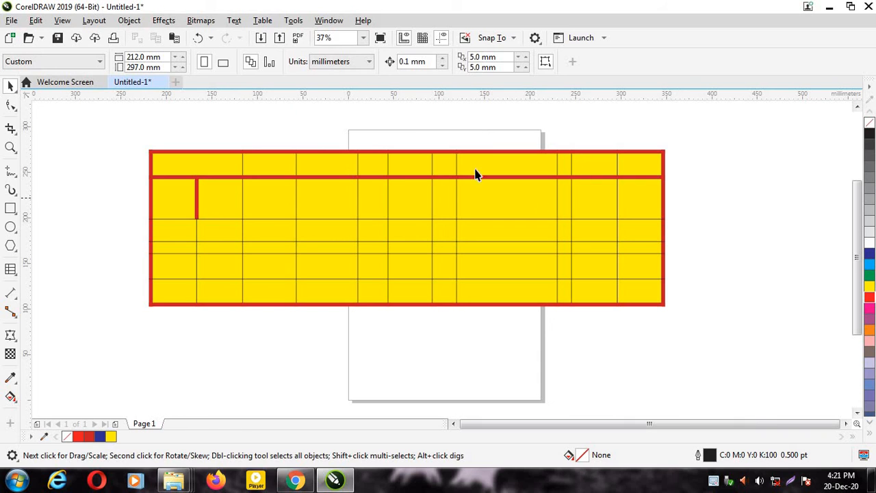
Open the table for cell editing and merge the top two cells of the widest column
{"action": "left_click", "coordinate": [507, 208]}
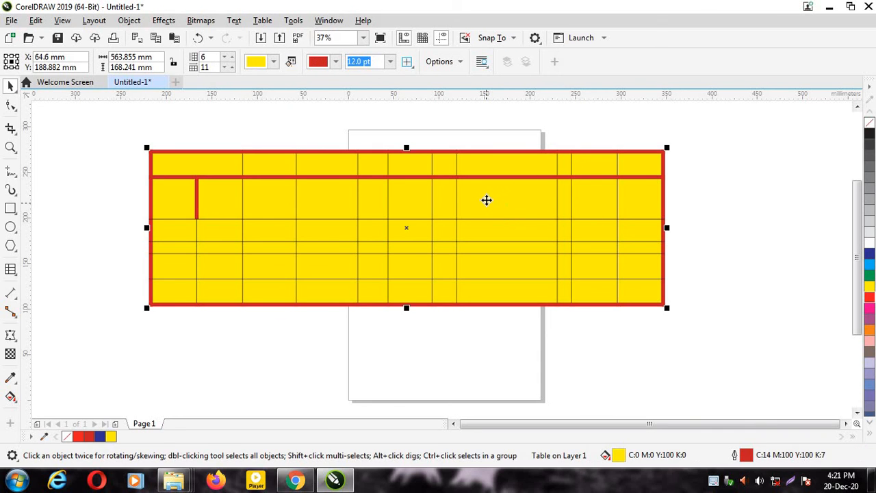
{"action": "left_click", "coordinate": [485, 196]}
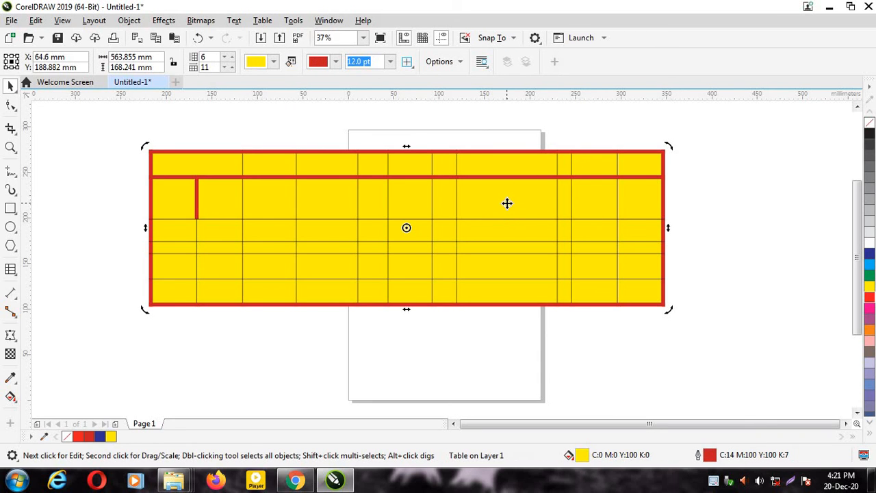
{"action": "left_click", "coordinate": [506, 201]}
{"action": "left_click", "coordinate": [537, 204]}
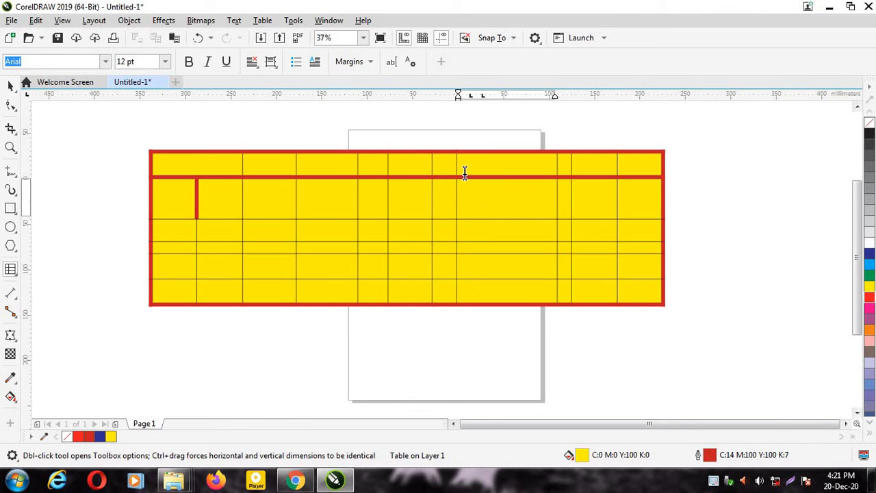
{"action": "left_click_drag", "start_coordinate": [469, 177], "coordinate": [469, 198]}
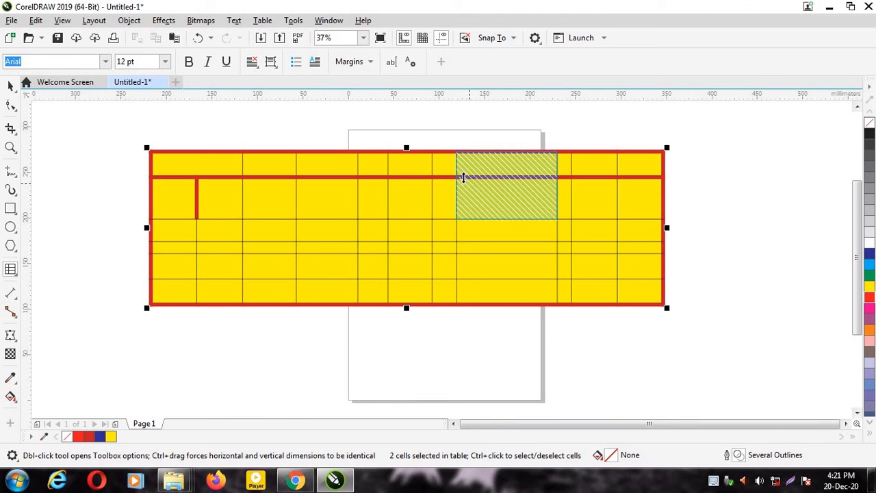
{"action": "left_click", "coordinate": [260, 21]}
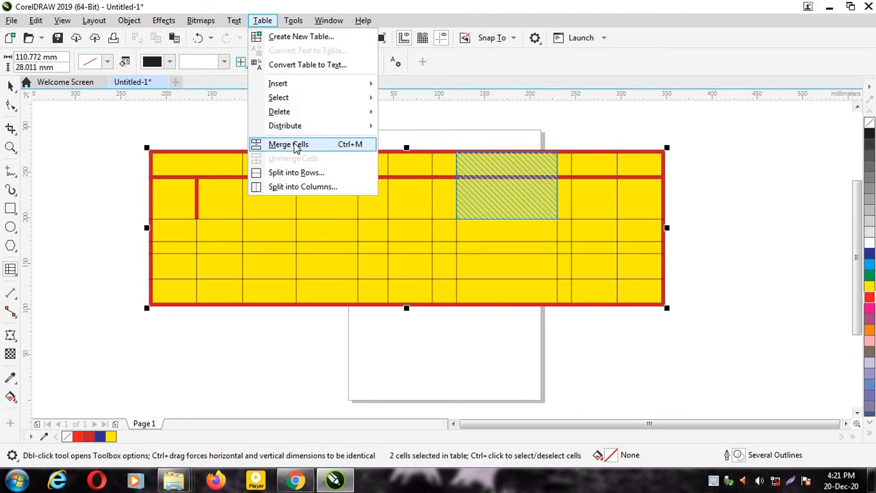
{"action": "left_click", "coordinate": [295, 144]}
Unmerge the merged cell in the widest column and leave table editing
{"action": "left_click", "coordinate": [262, 21]}
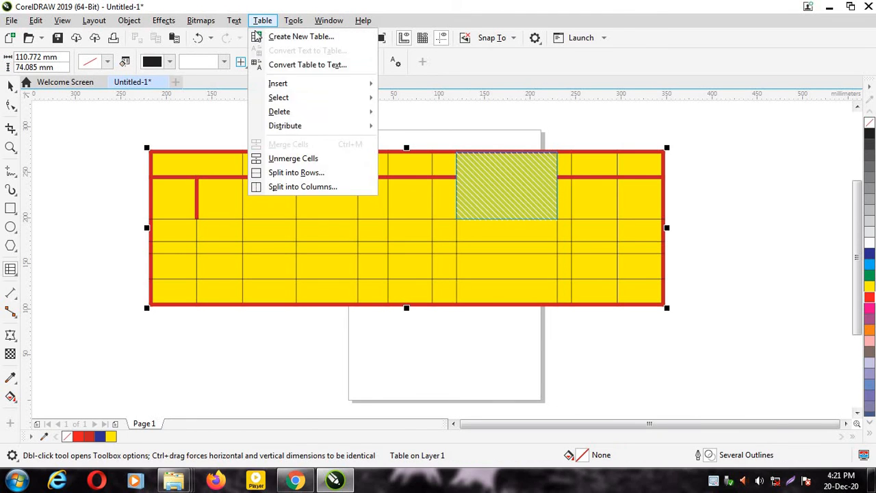
{"action": "left_click", "coordinate": [287, 158]}
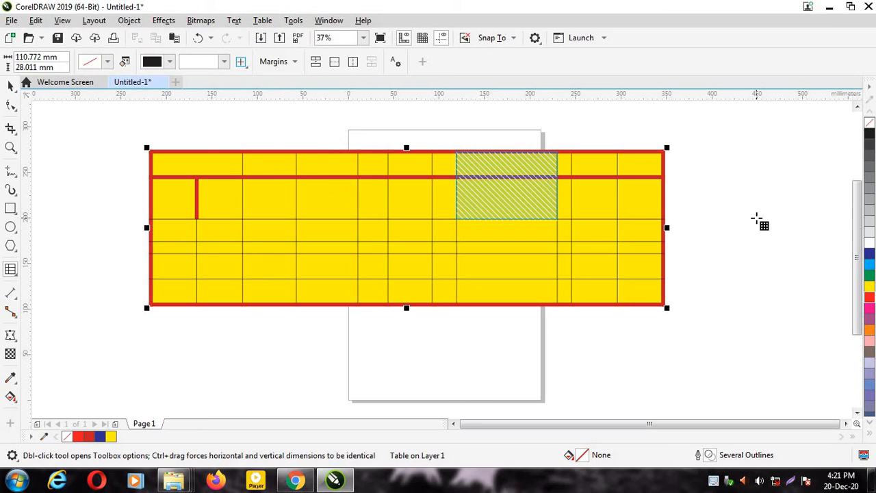
{"action": "left_click", "coordinate": [11, 84]}
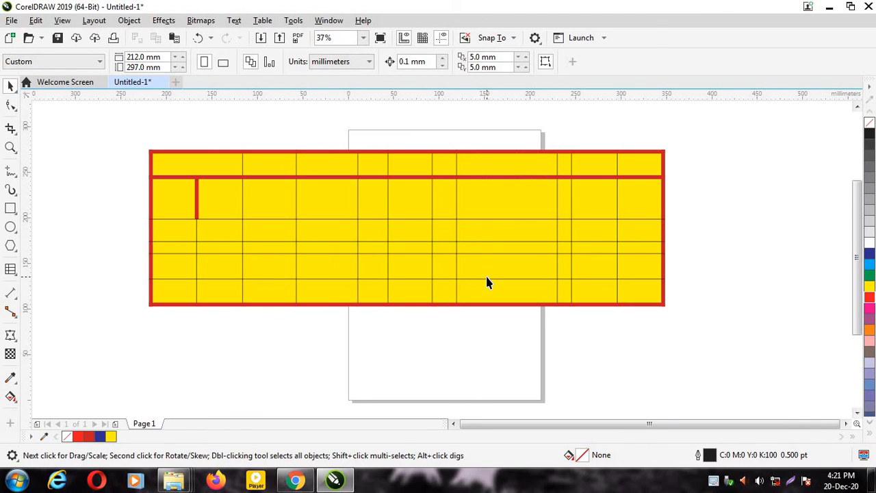